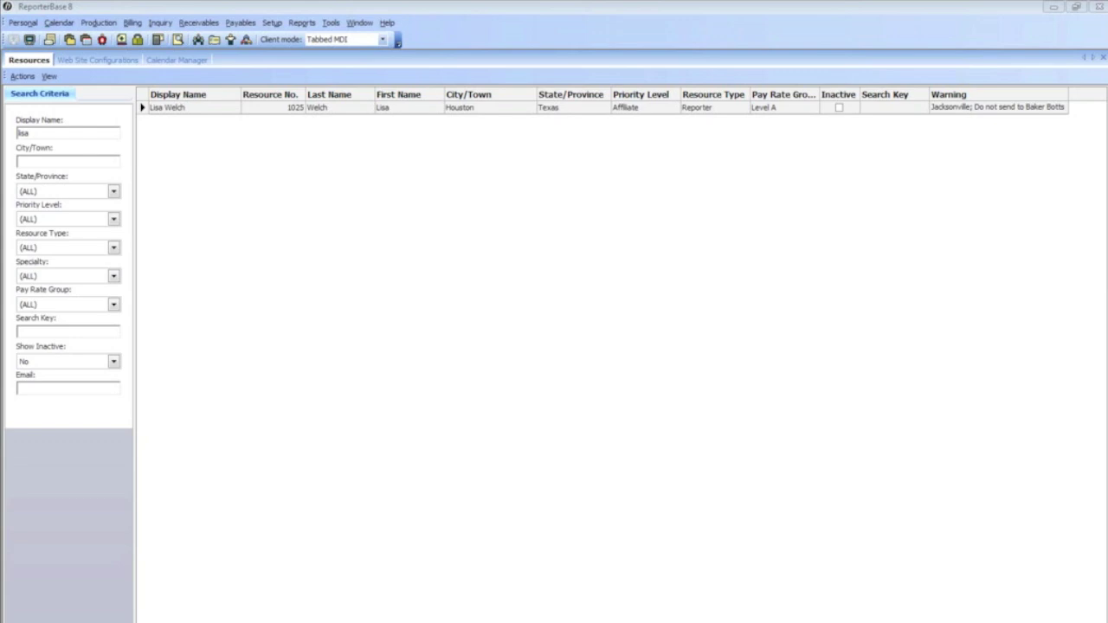
Upload the ASCII .txt file to the reporter's resource-level repository with publishing enabled, and save the upload
click(519, 220)
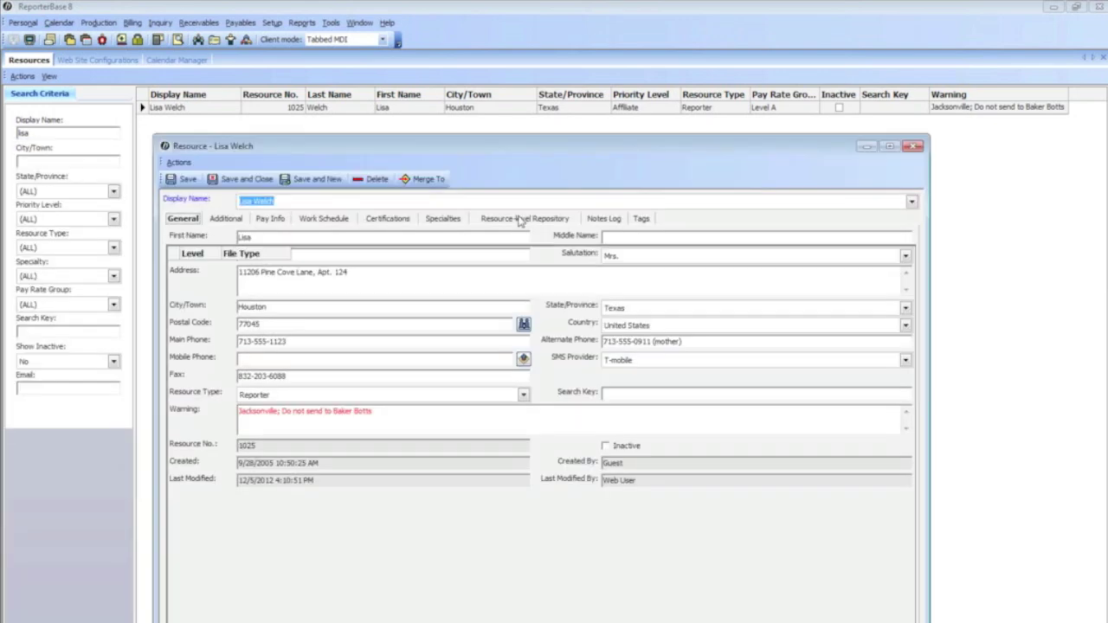
click(181, 235)
click(194, 254)
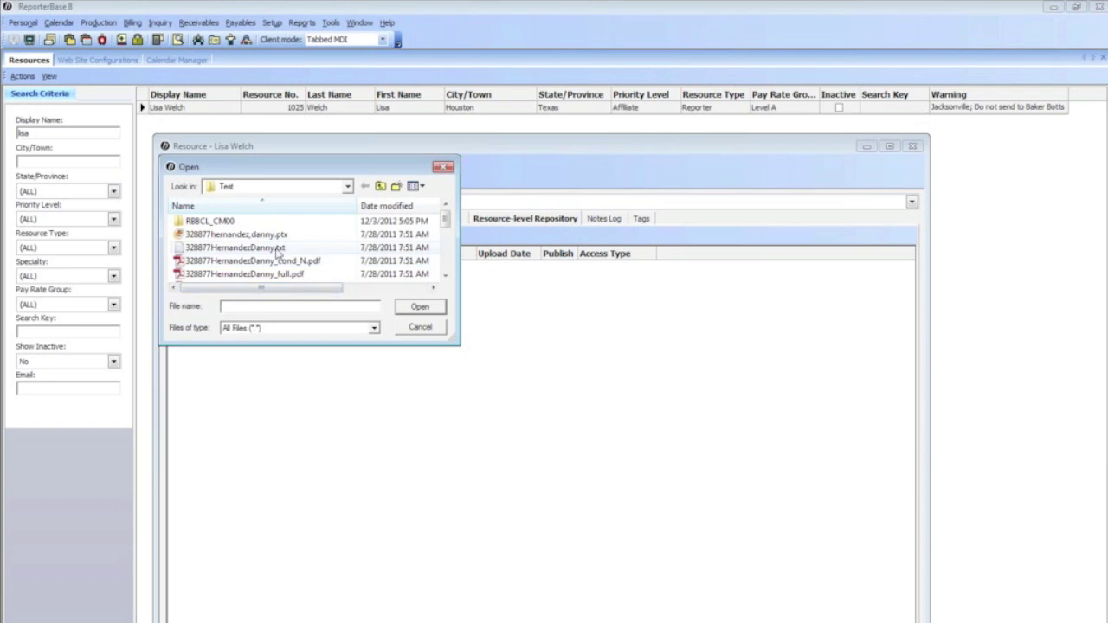
double_click(277, 248)
click(336, 285)
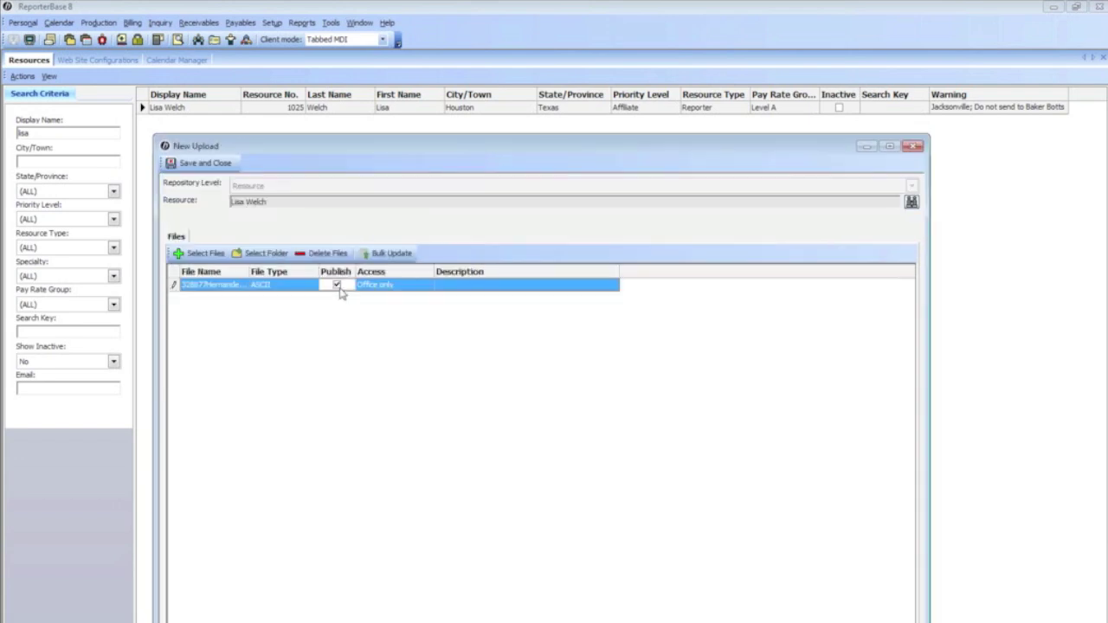
click(205, 163)
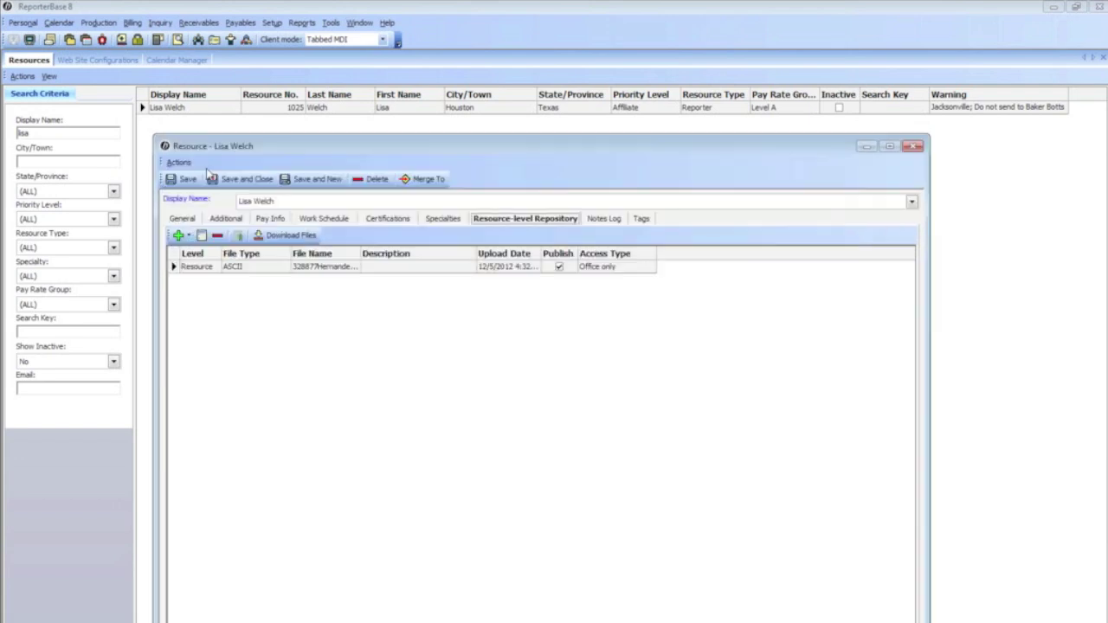
Switch to RBWeb and view the Reporter Repository, returning to the main repository list
click(261, 302)
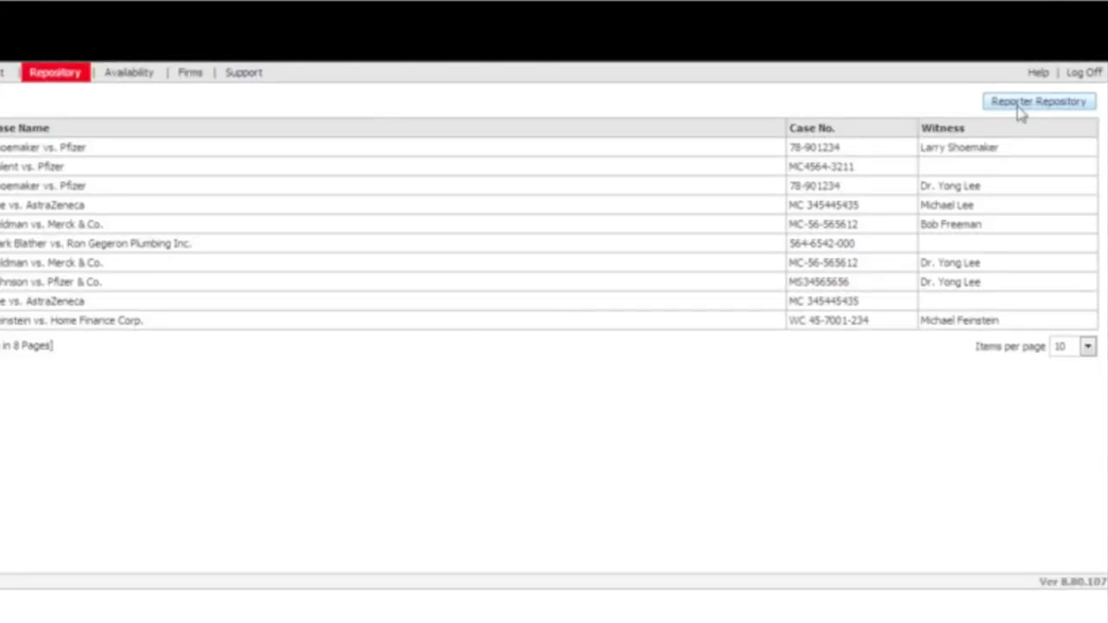
click(1020, 111)
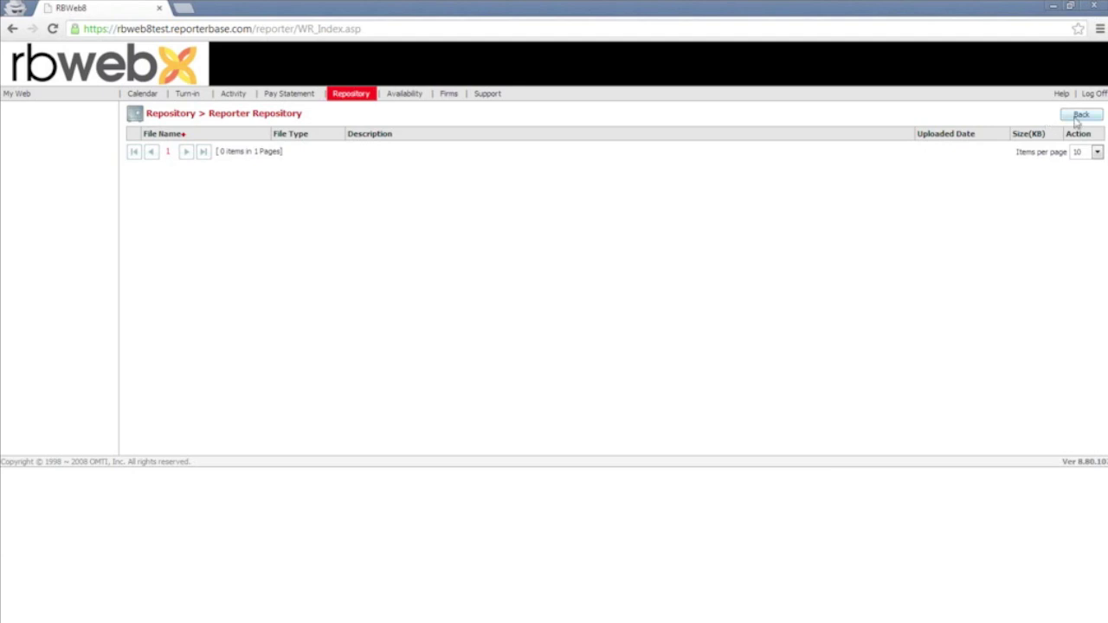
click(1078, 117)
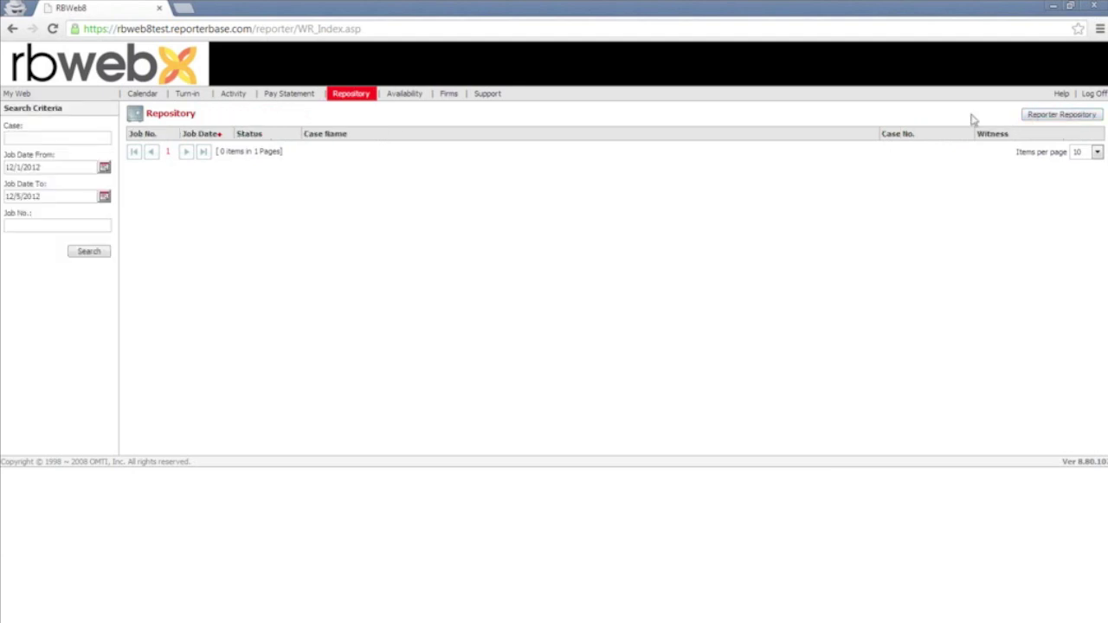
Start a time-off request from the availability calendar covering 12/21/2012 to 12/26/2012
click(394, 95)
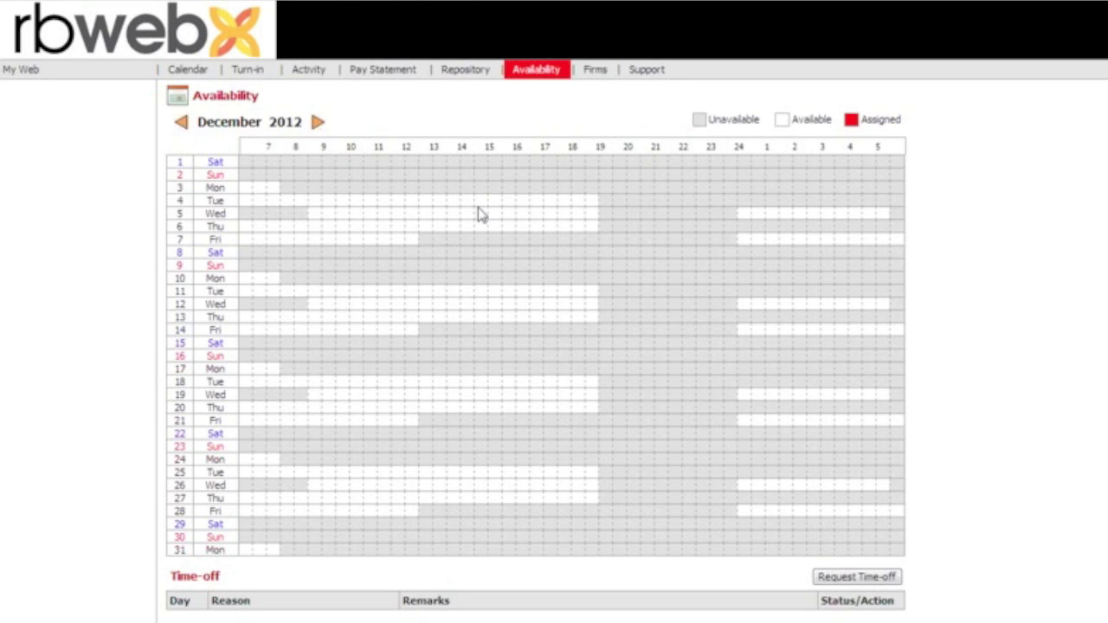
click(852, 577)
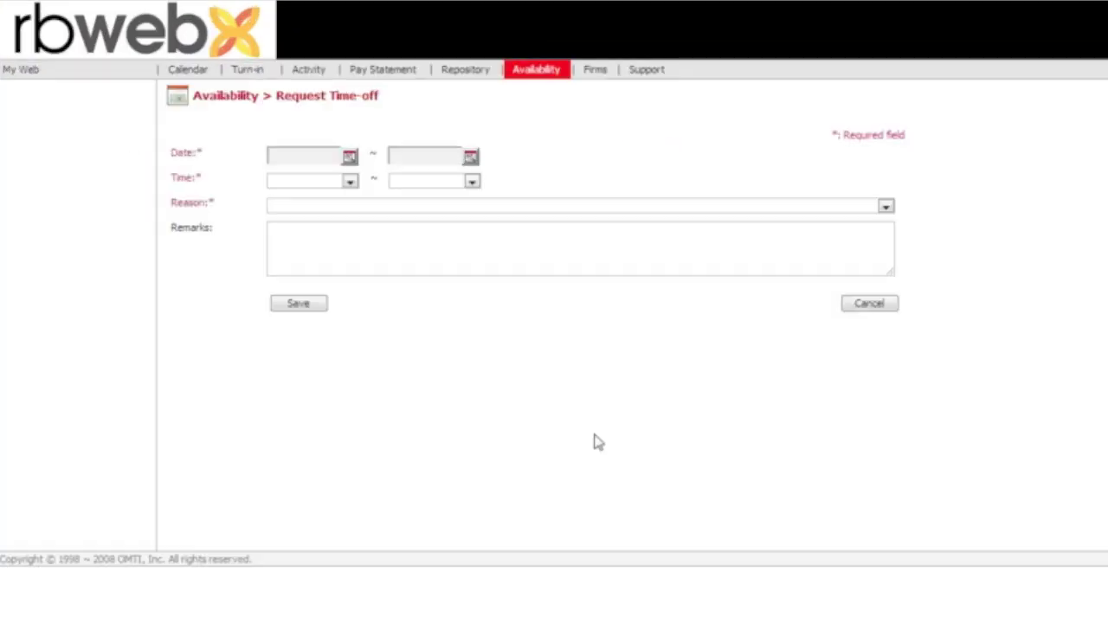
click(350, 157)
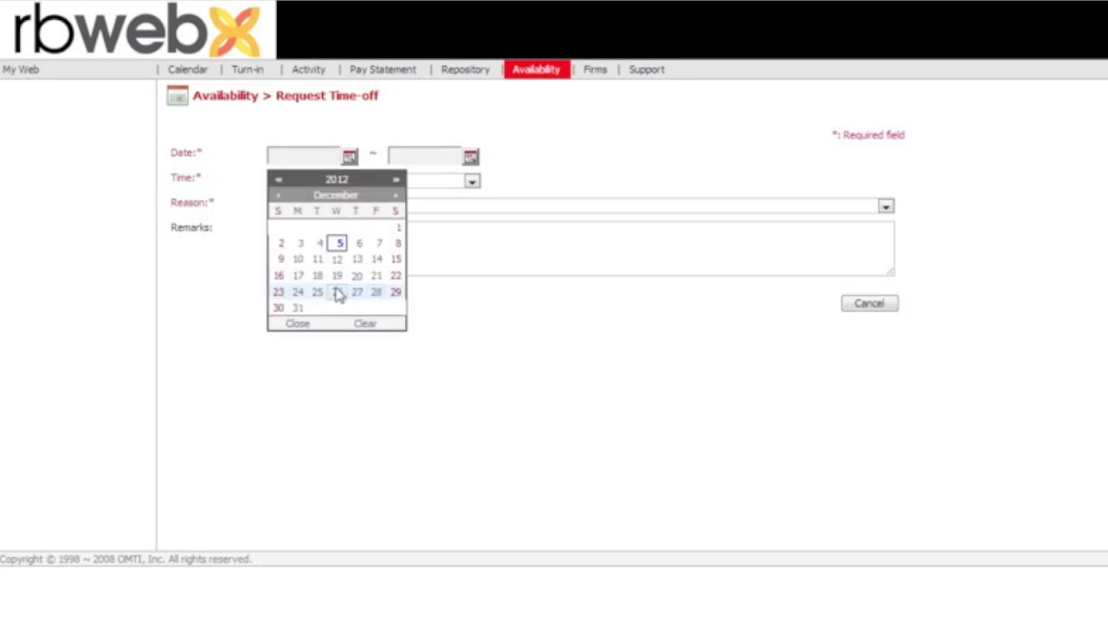
click(297, 296)
click(470, 156)
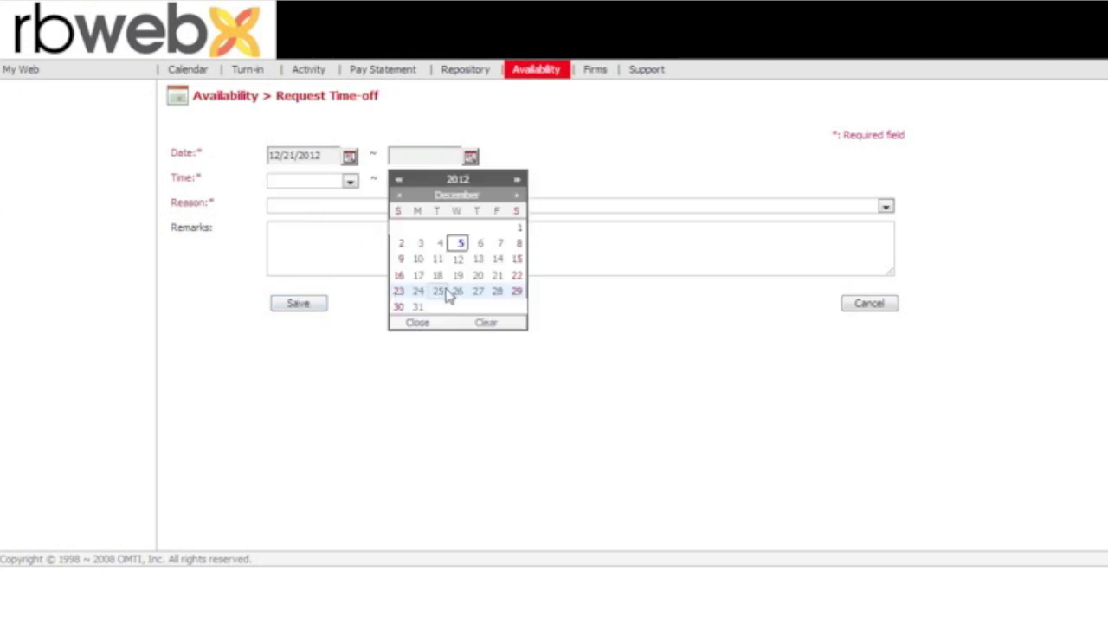
click(455, 296)
Set the time-off request's hours from 06:00 AM to 08:00 PM
click(345, 182)
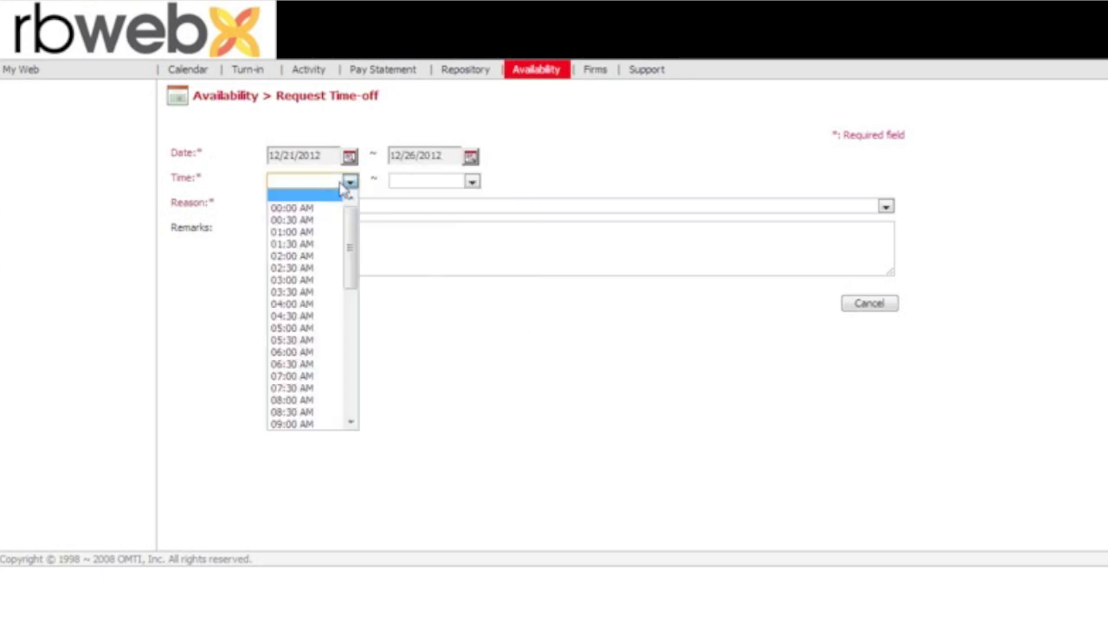
click(317, 354)
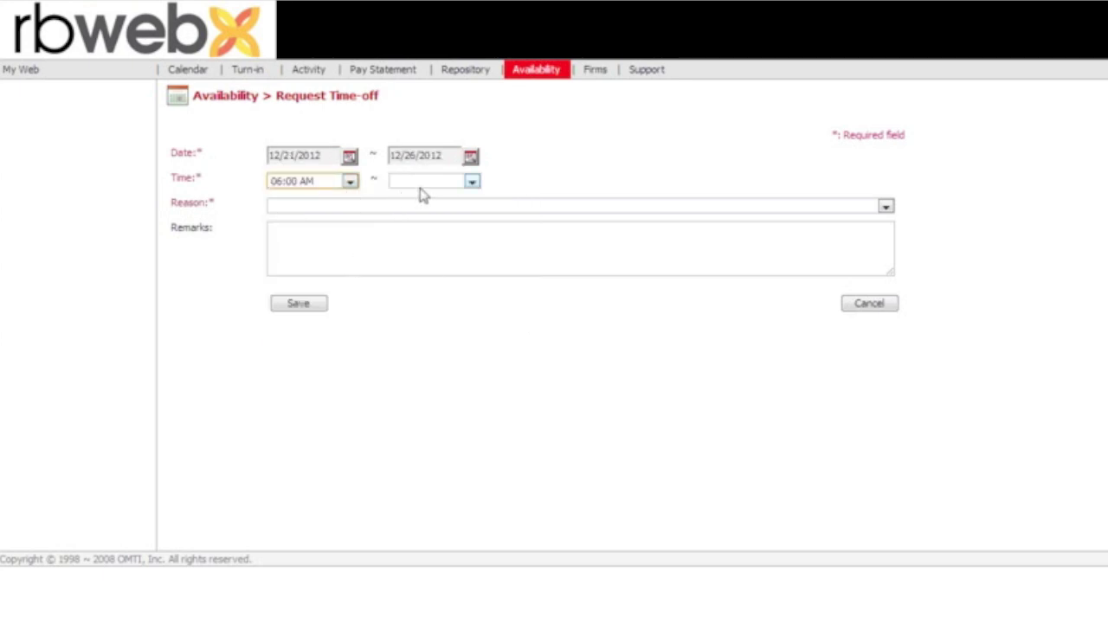
click(420, 183)
scroll(443, 287, down, 10)
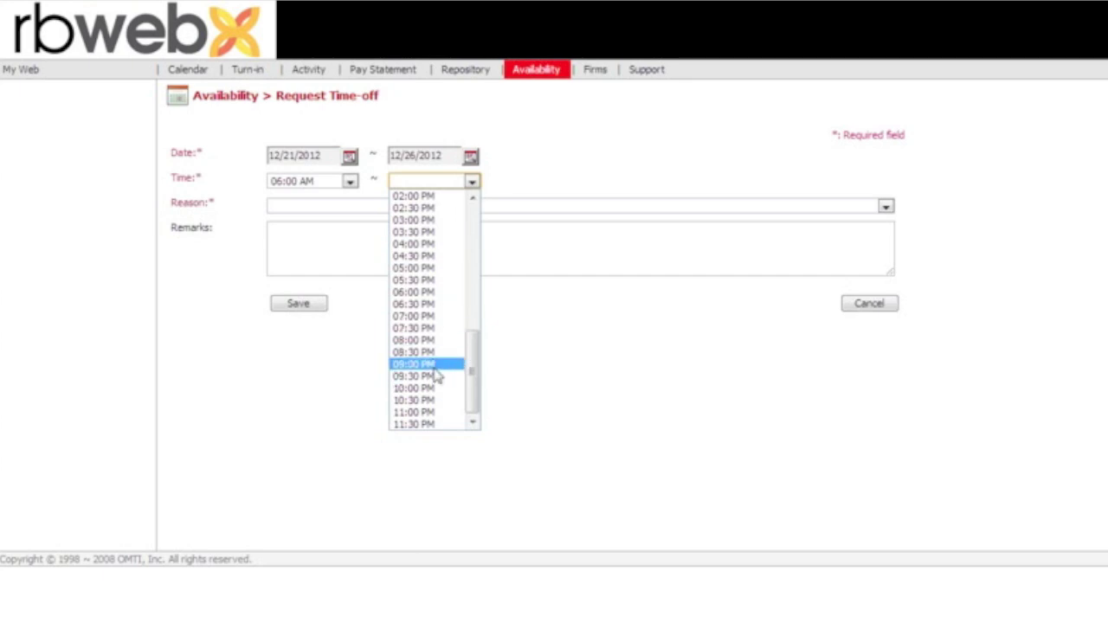
click(436, 341)
Set the reason to Holiday, add the remark "Taking my kids to visit the grandparents.", and submit the time-off request
click(354, 210)
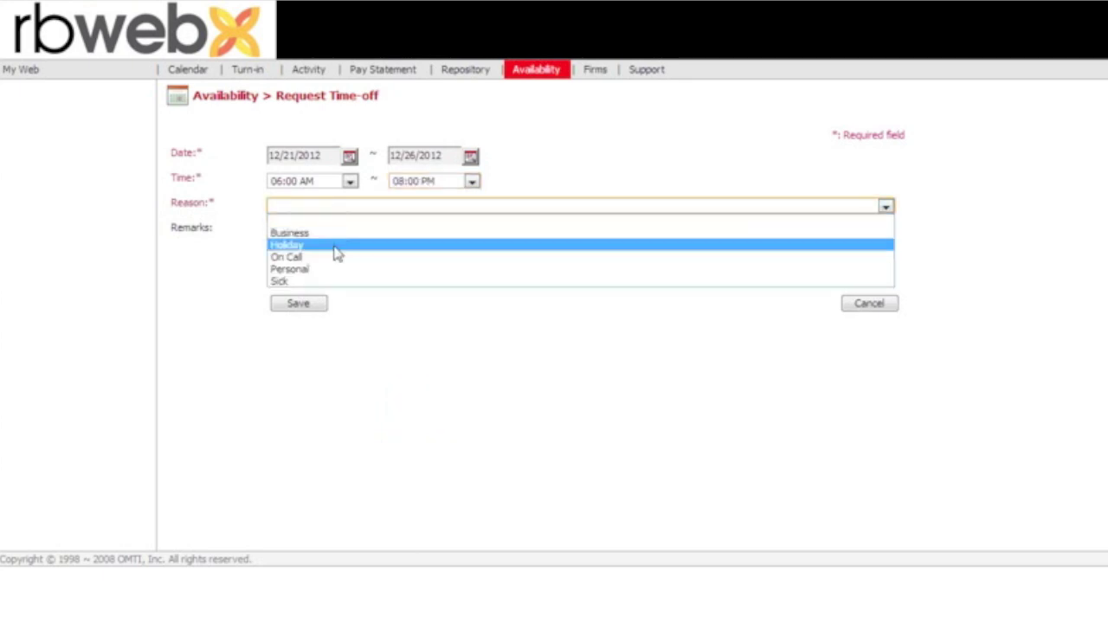
click(334, 246)
click(334, 246)
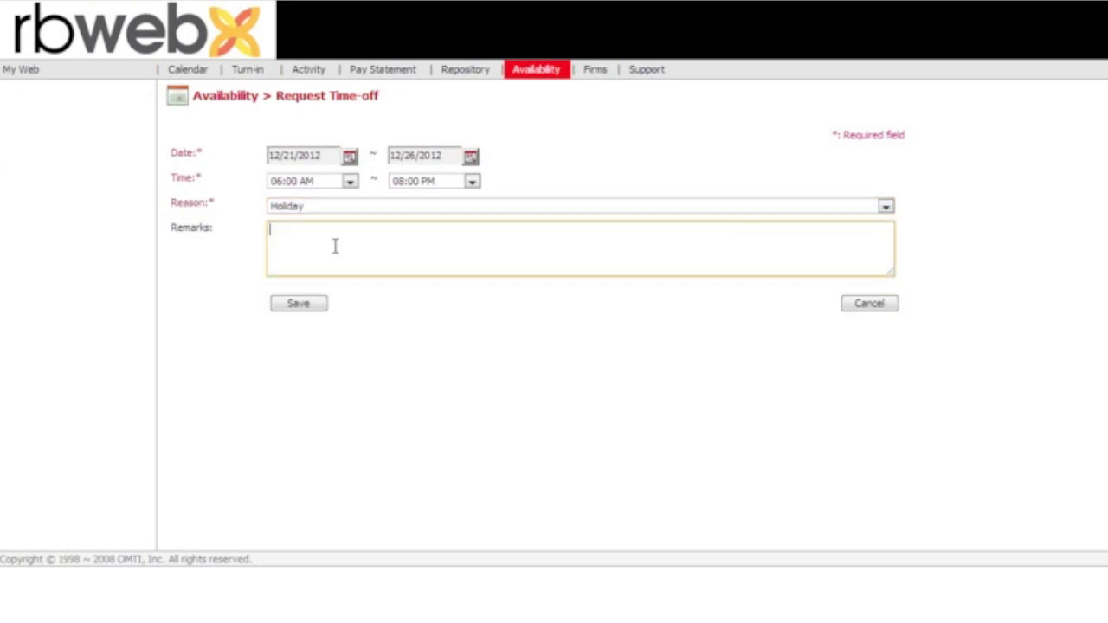
text(Taking my kids to visit the grandparents.)
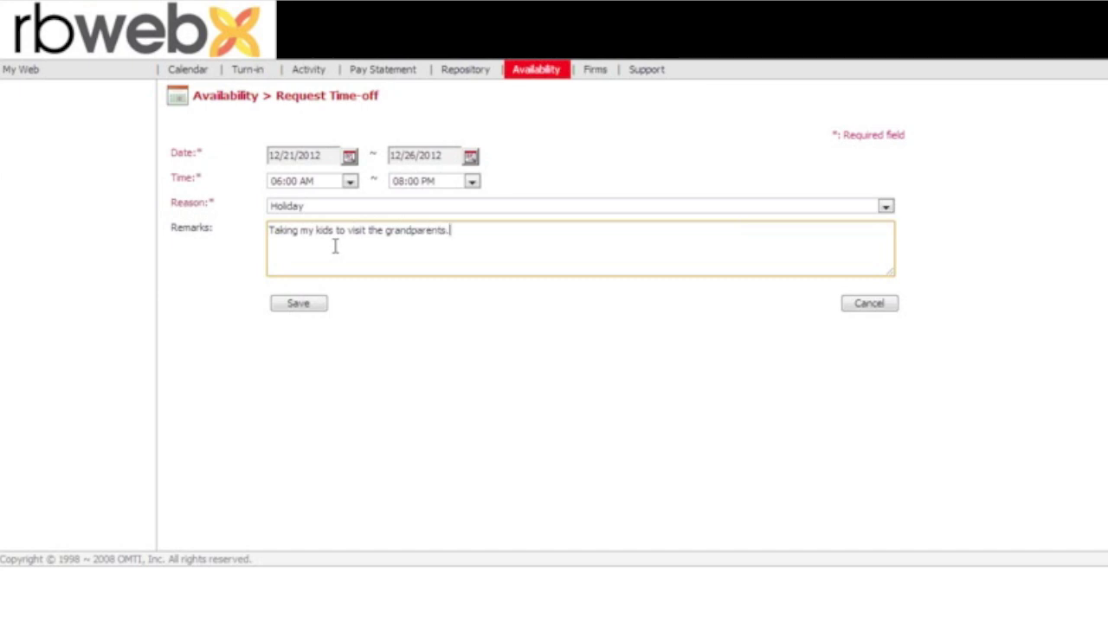
click(299, 305)
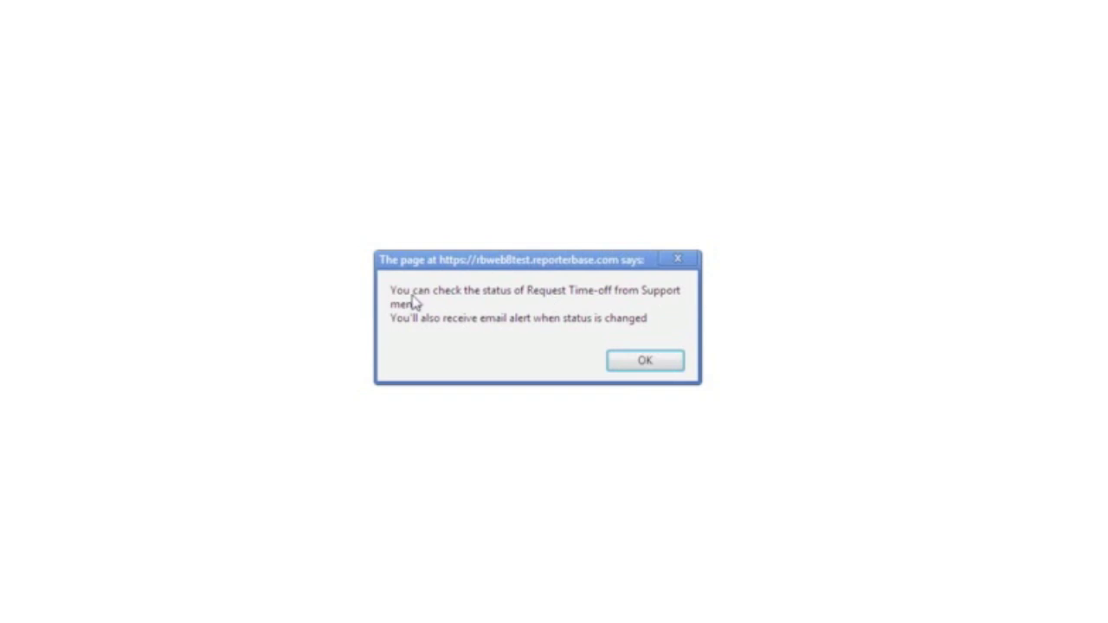
click(639, 365)
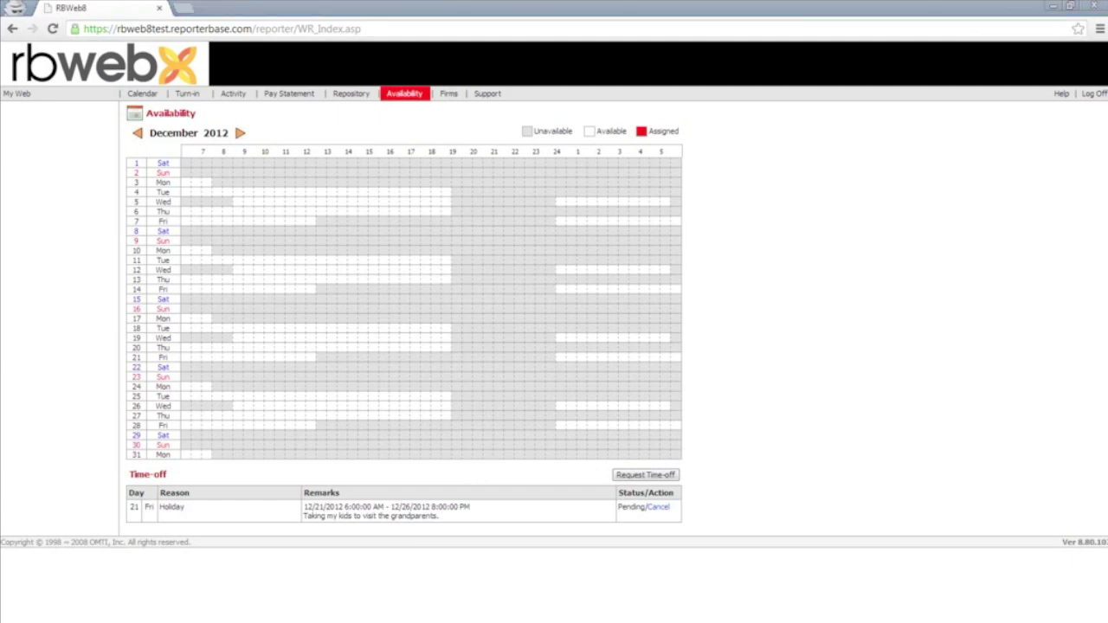
Switch to ReporterBase 8 and search the time-off approvals for requests with Pending status
key(alt+Tab)
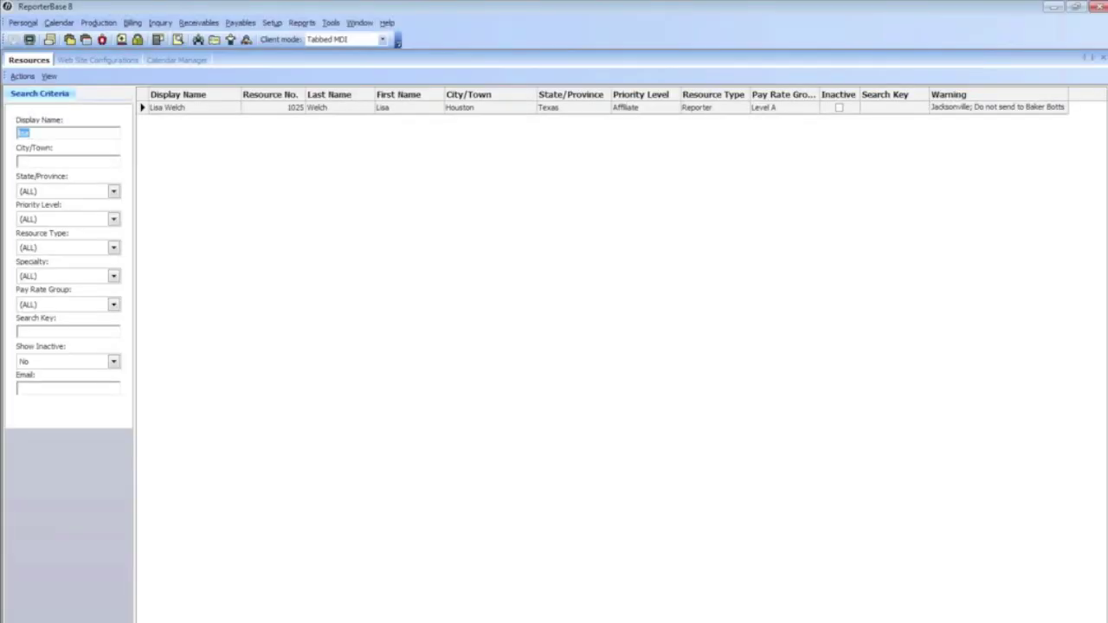
click(331, 22)
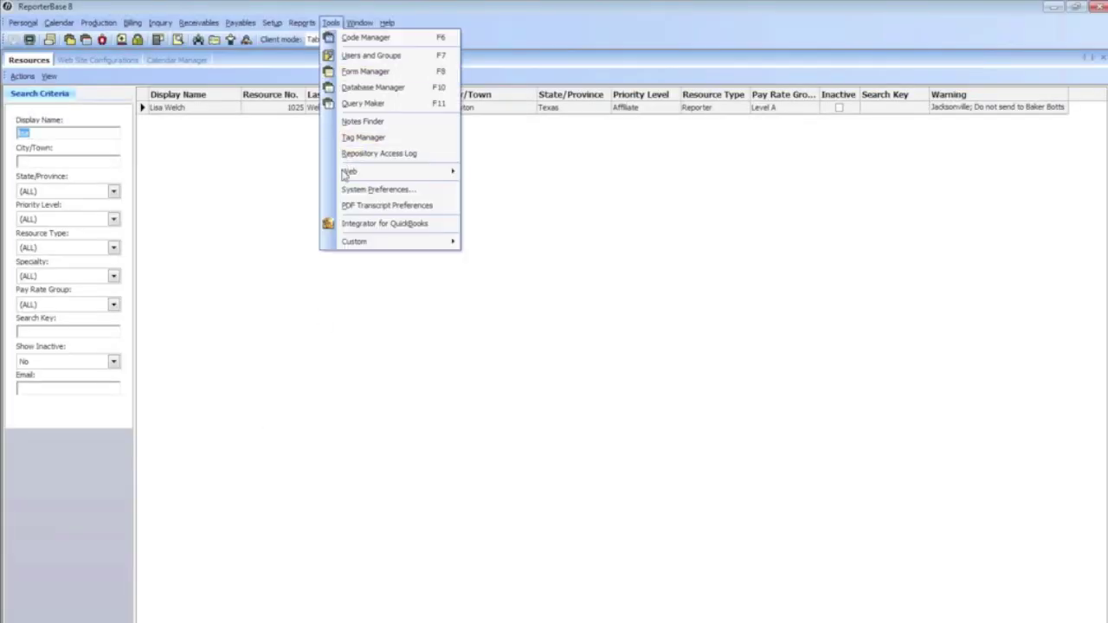
mouse_move(346, 173)
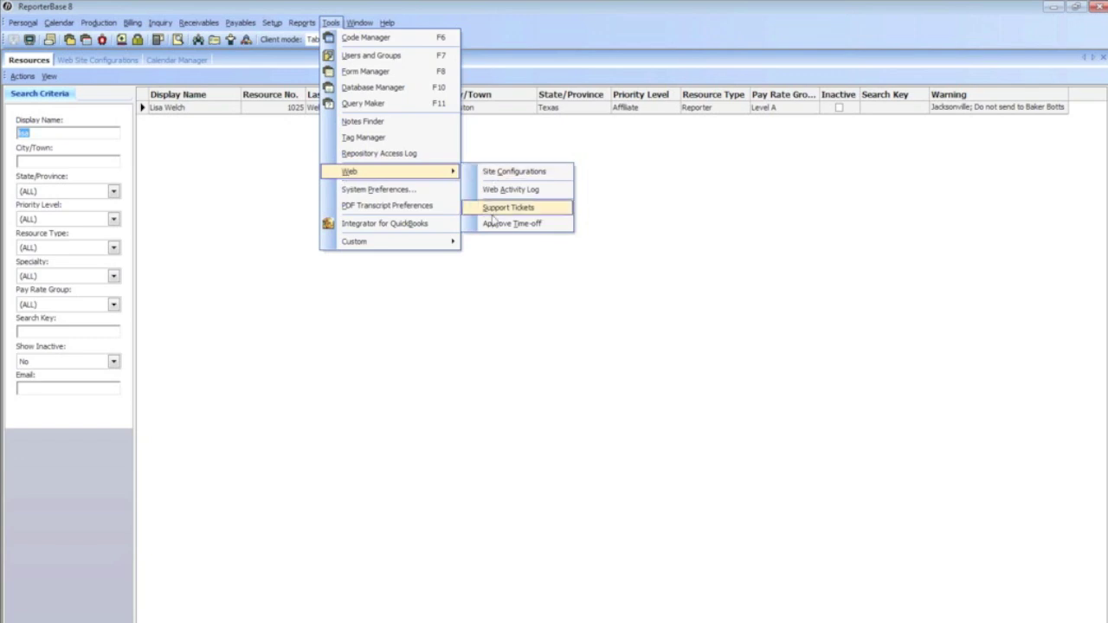
click(558, 225)
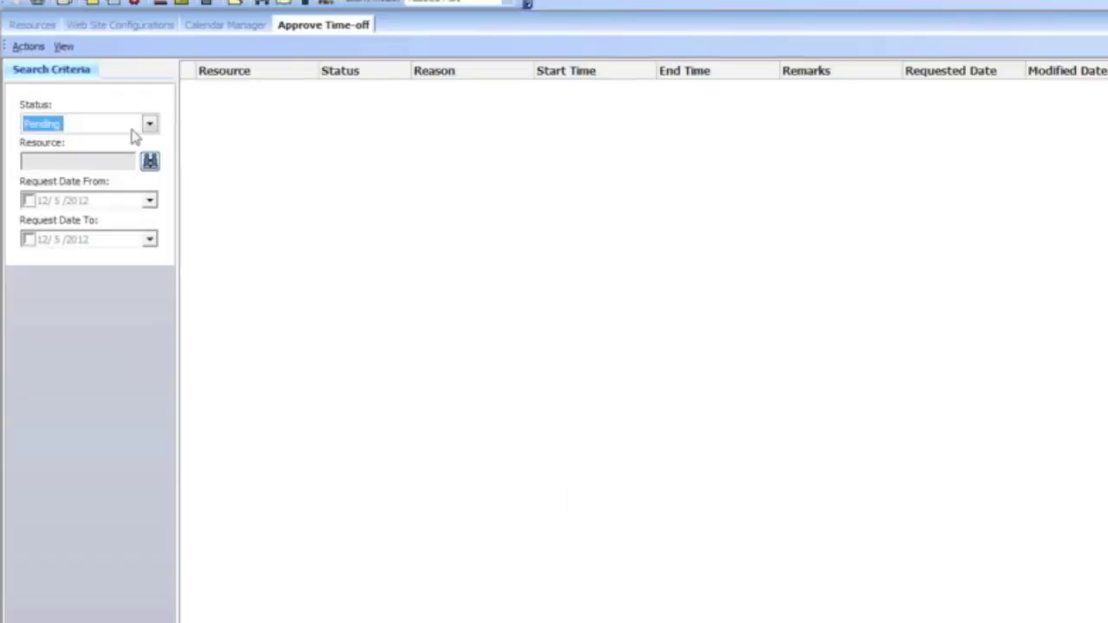
click(149, 124)
click(150, 125)
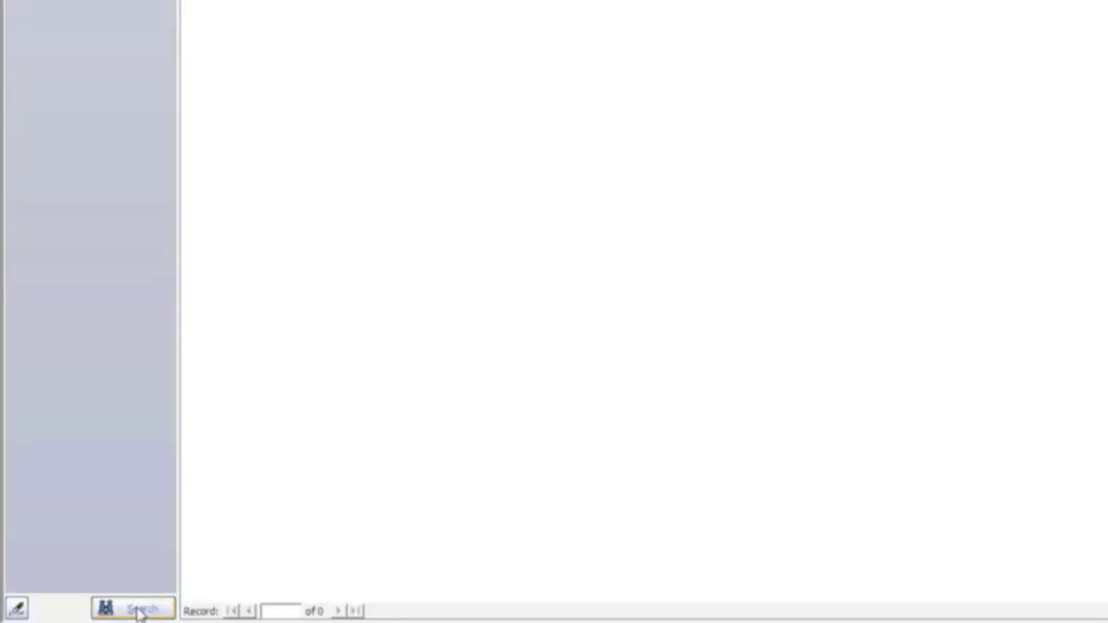
click(138, 609)
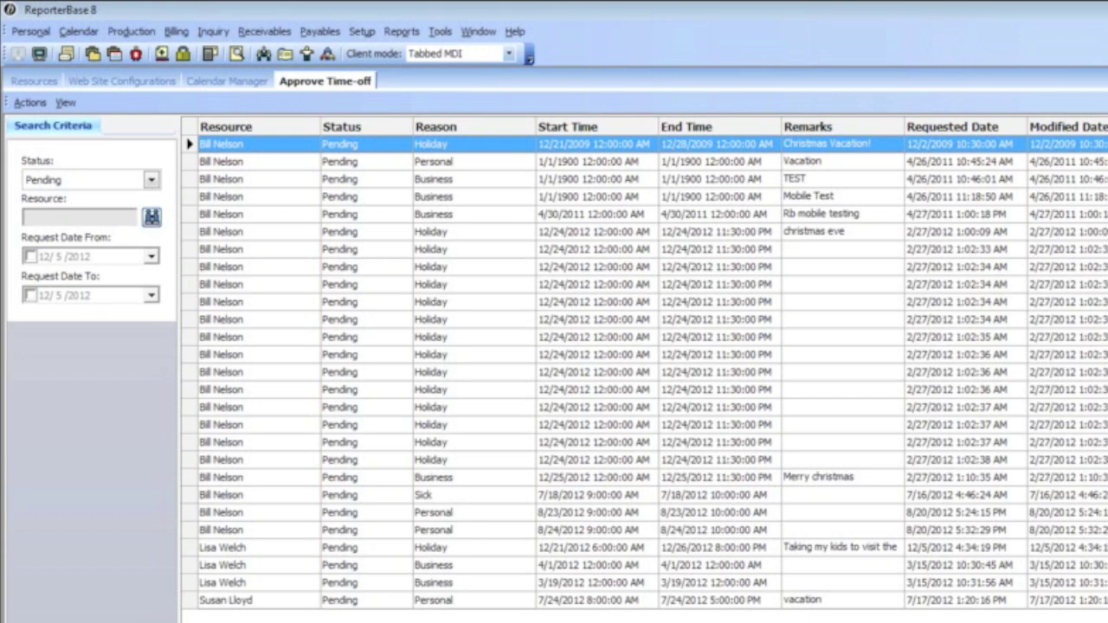
Open the pending Holiday request that starts on 12/21/2012 at 6:00 AM
click(484, 550)
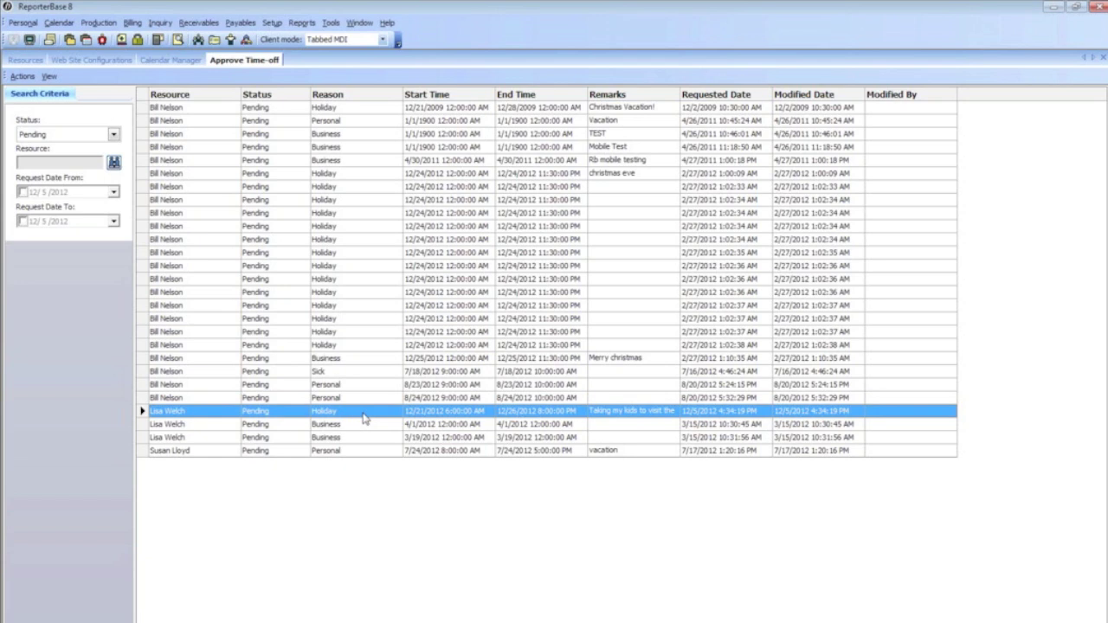
right_click(363, 418)
click(378, 424)
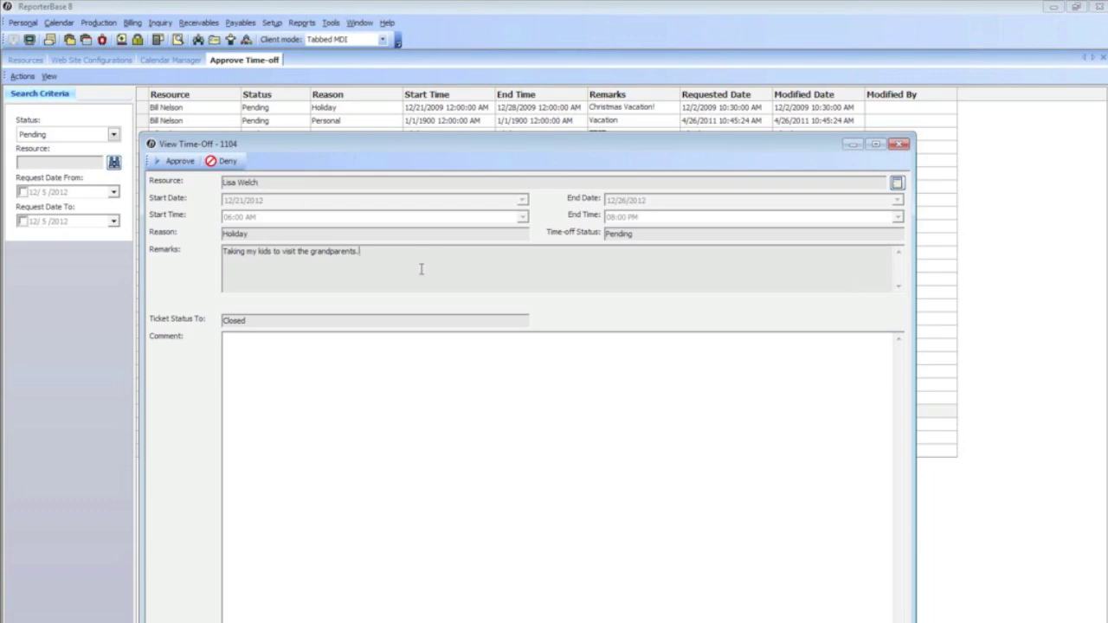
Add the comment "Okay, we will go ahead and approve the time-off." and approve the request
click(410, 338)
click(417, 395)
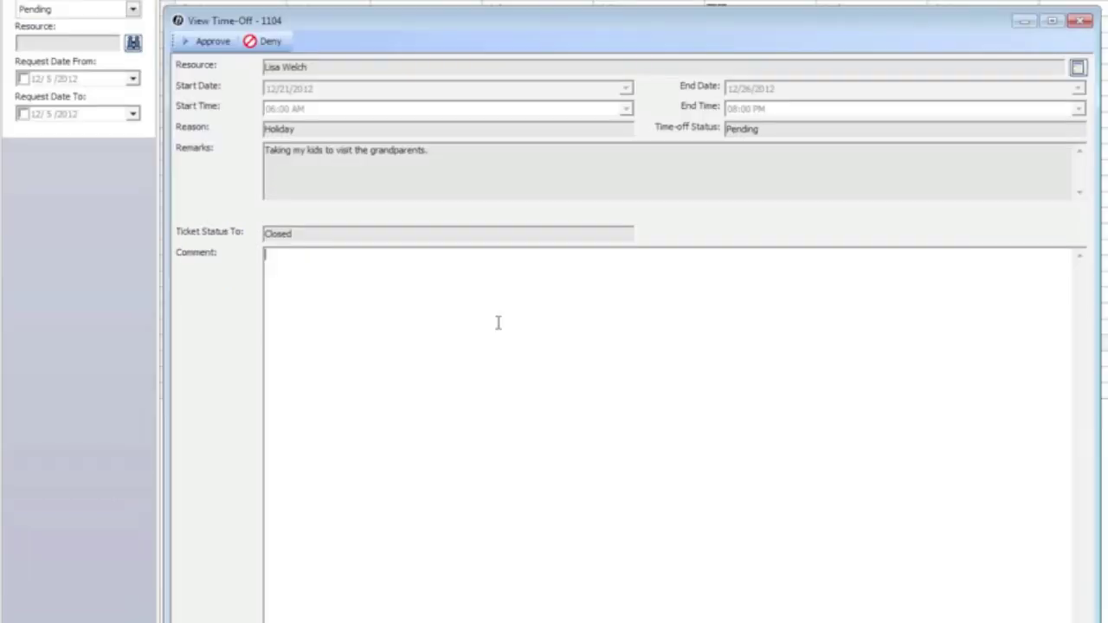
text(Okay, we will go ahead and approve teh)
key(BackSpace)
key(BackSpace)
key(BackSpace)
text(the time-off.)
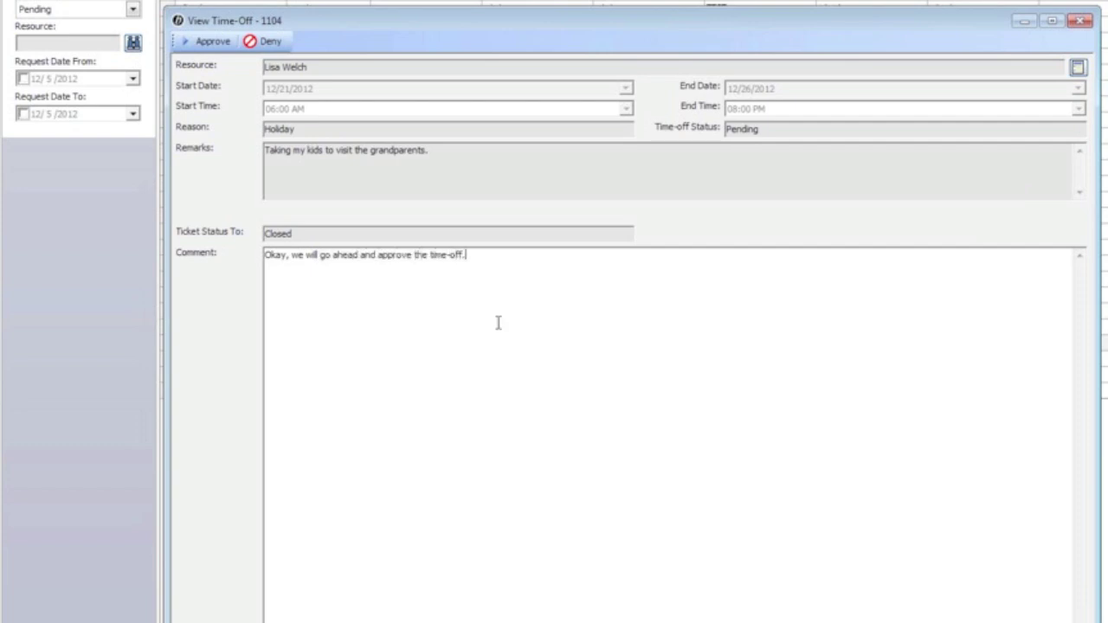
click(202, 45)
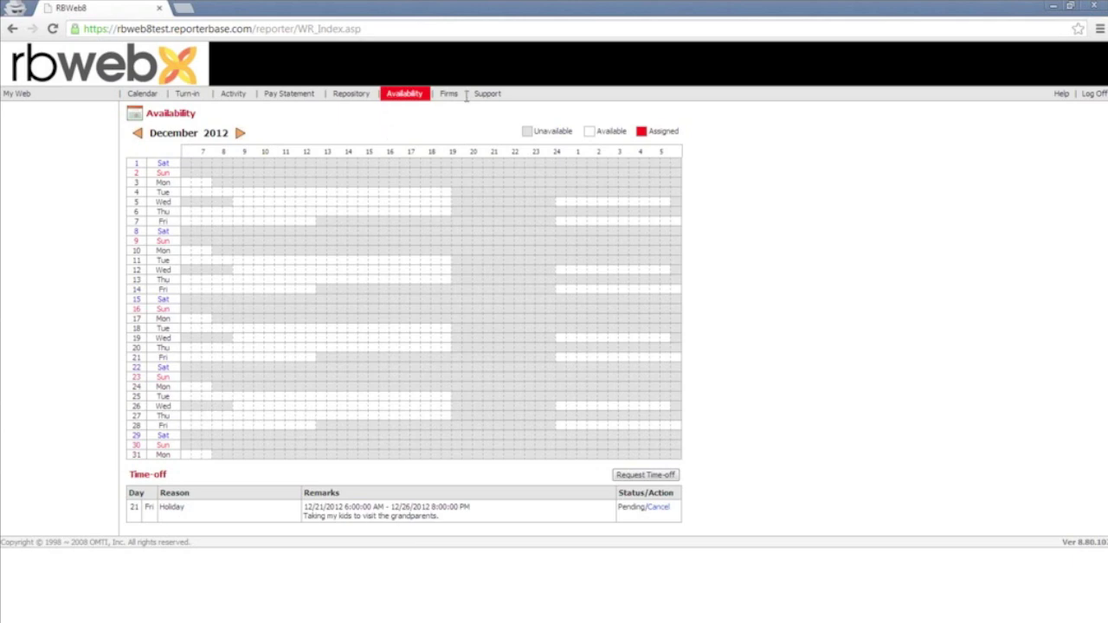
Switch to RBWeb, reload the December 2012 availability, and submit a cancellation request for the December 26 time-off
click(415, 100)
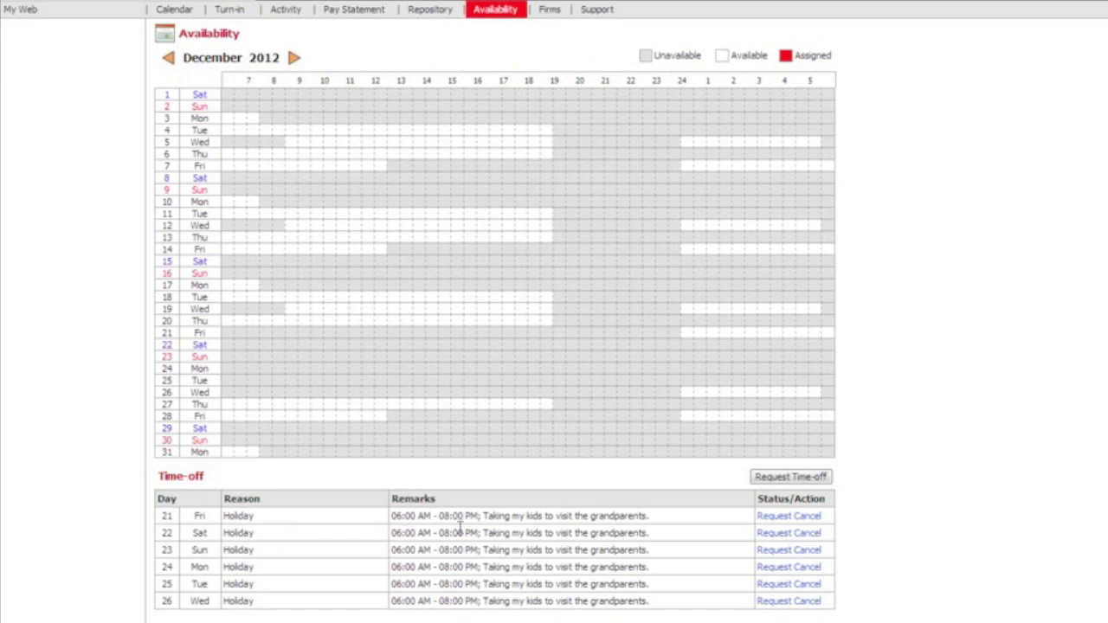
drag(168, 334, 826, 382)
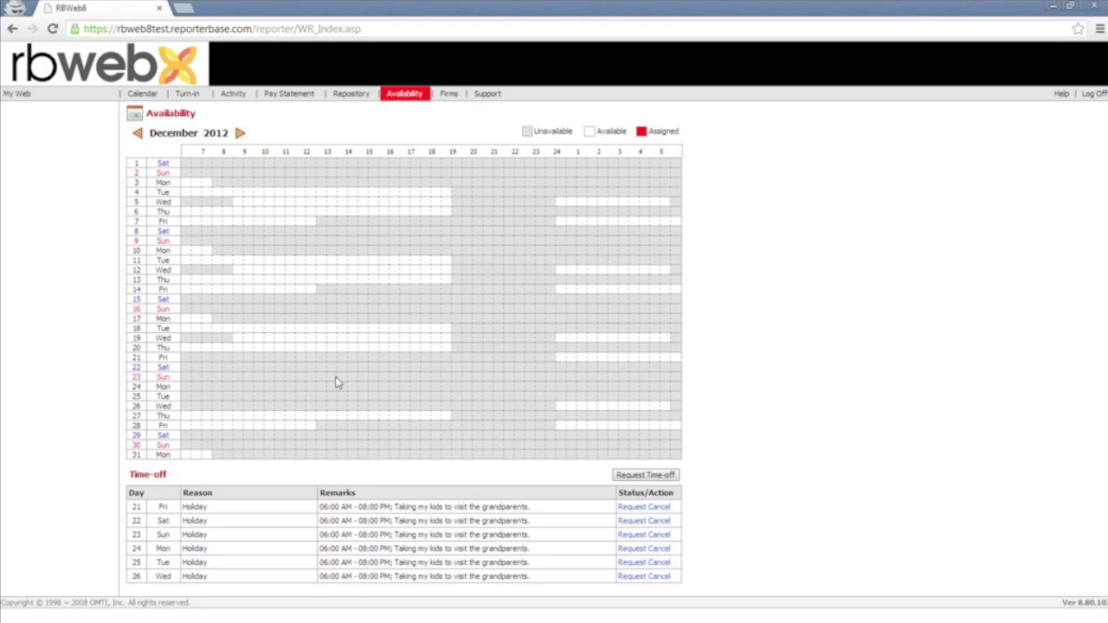
click(645, 576)
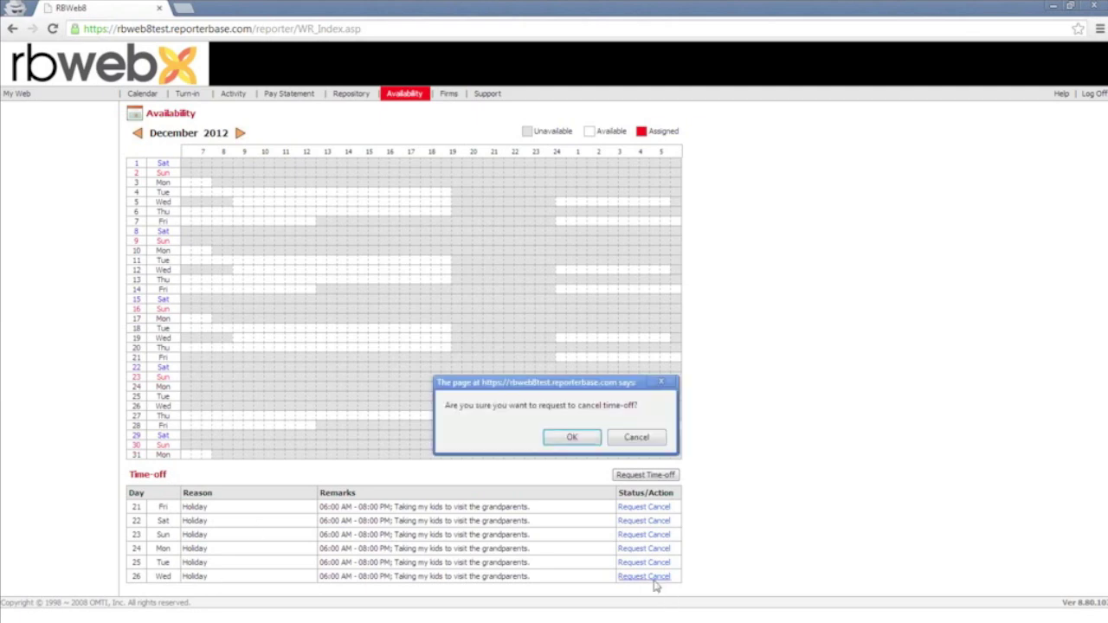
click(571, 439)
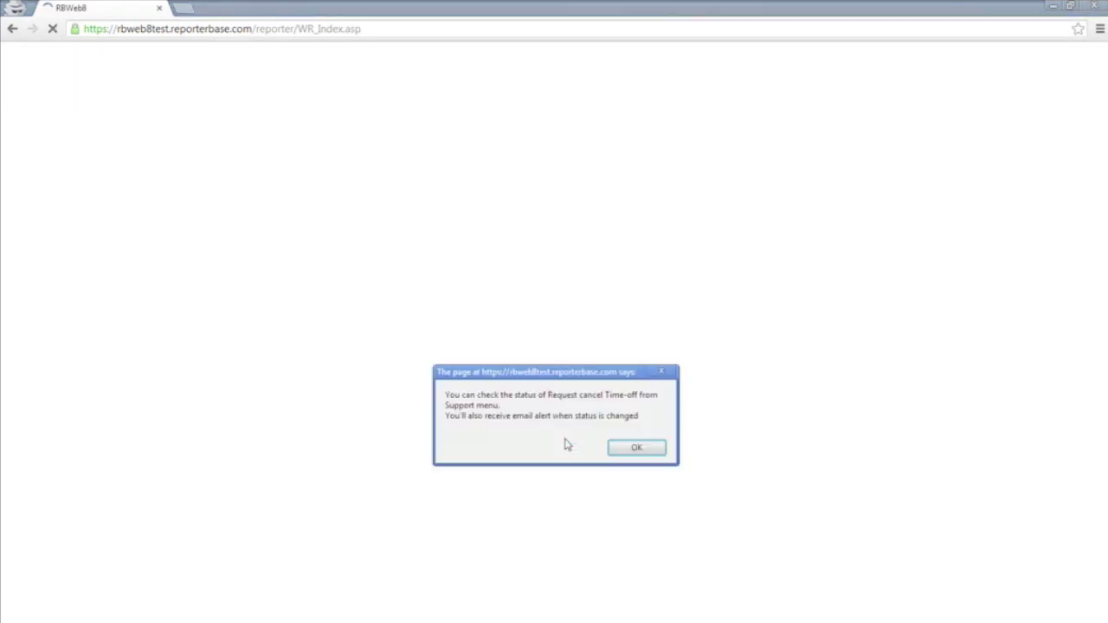
click(623, 448)
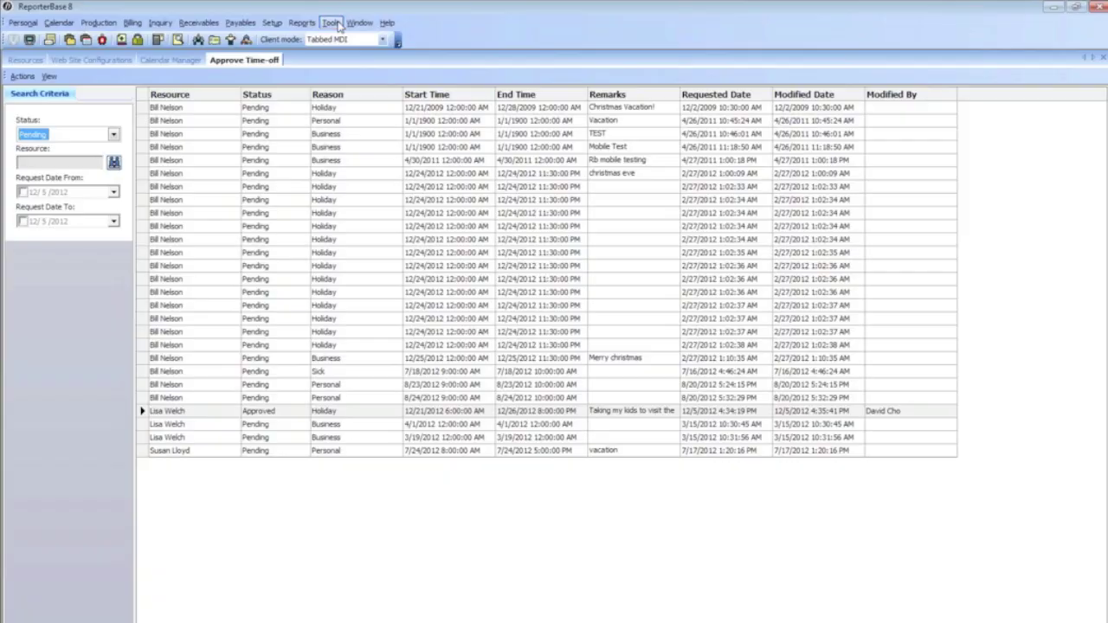
Switch to ReporterBase 8 and reopen the web time-off approvals list
click(331, 23)
mouse_move(358, 171)
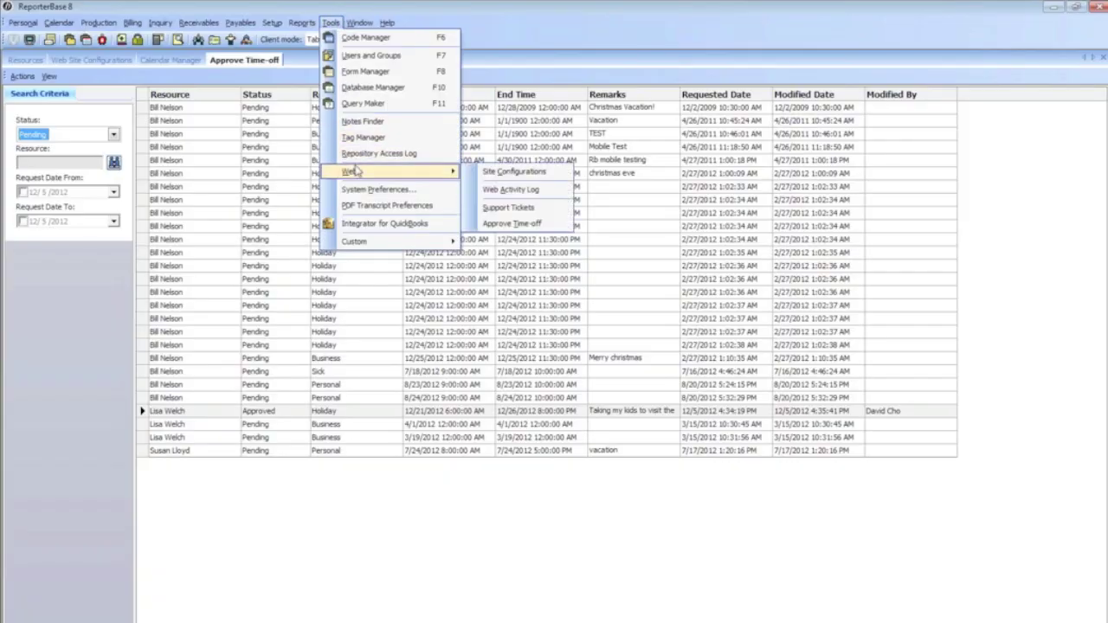
click(538, 223)
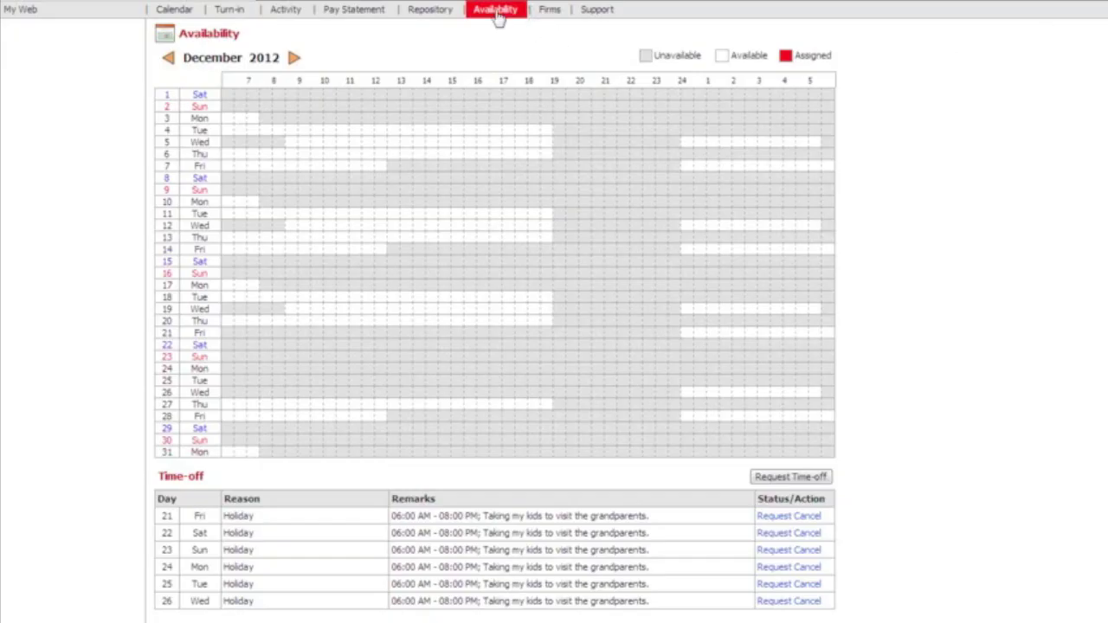
Switch to RBWeb, reload the December 2012 availability, and highlight the December 26 time-off entry
click(497, 12)
drag(336, 609, 673, 600)
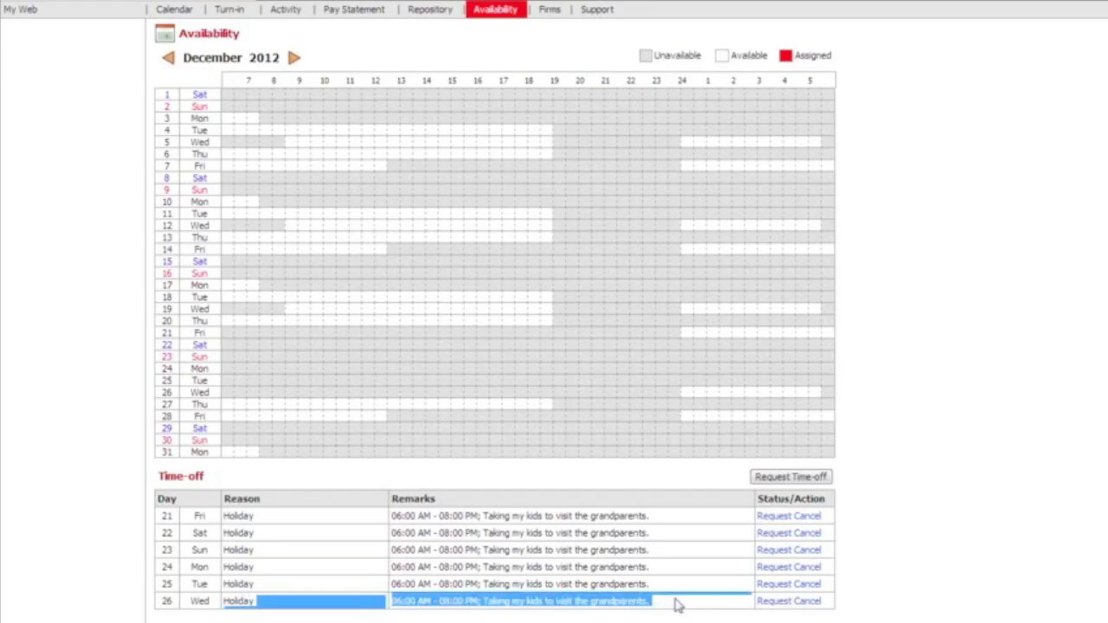
click(677, 606)
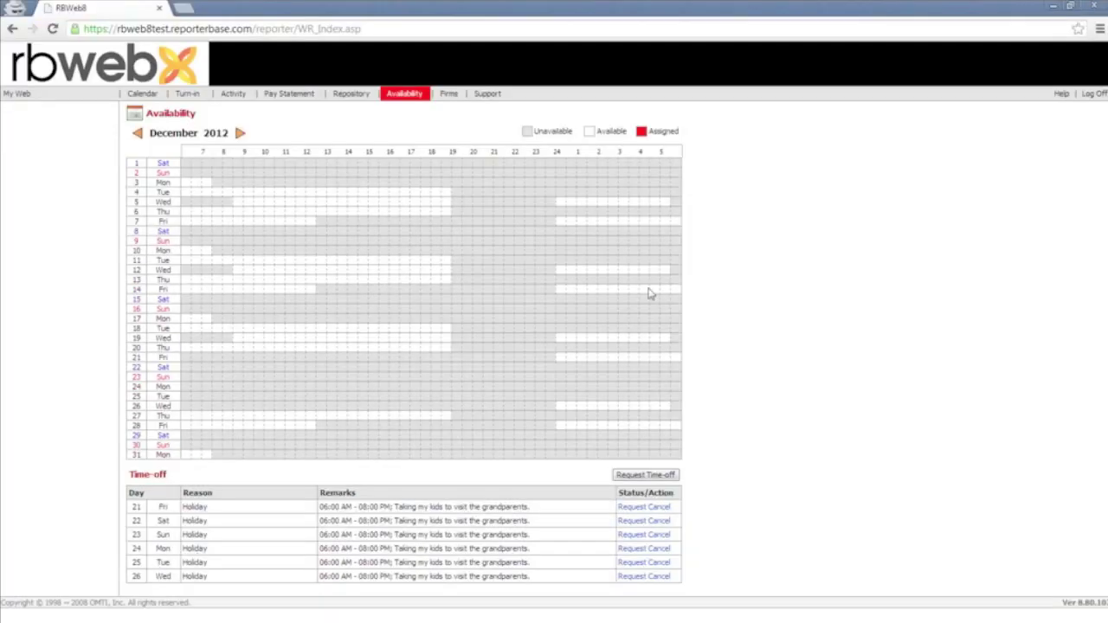
Search the Firms directory for firm names containing "berg" and highlight the number of matches
click(453, 99)
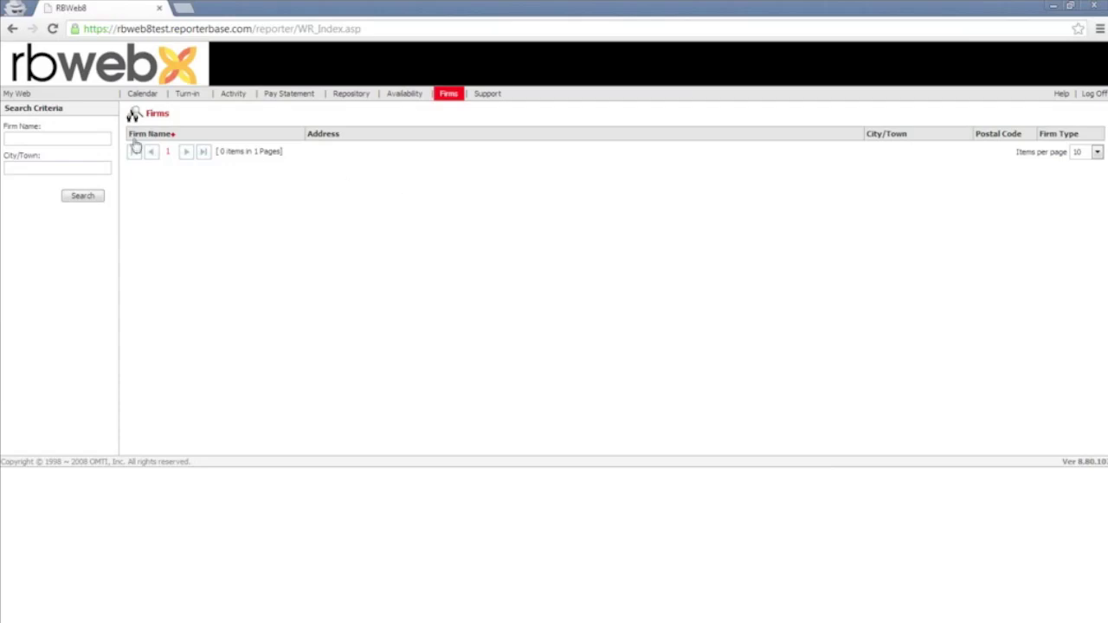
click(105, 136)
text(berg)
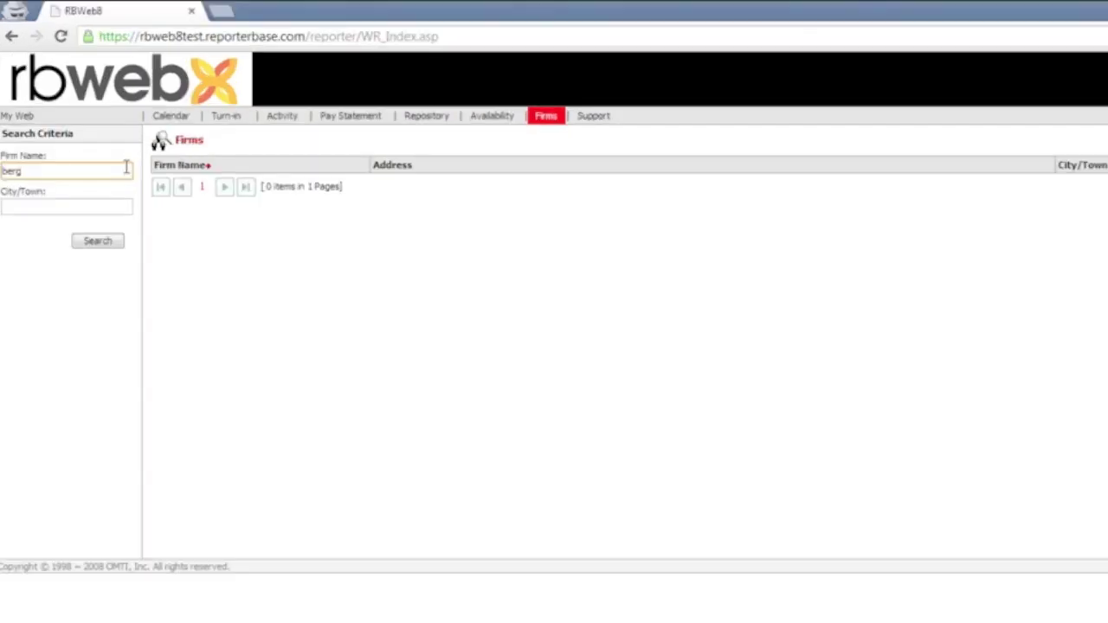
click(98, 242)
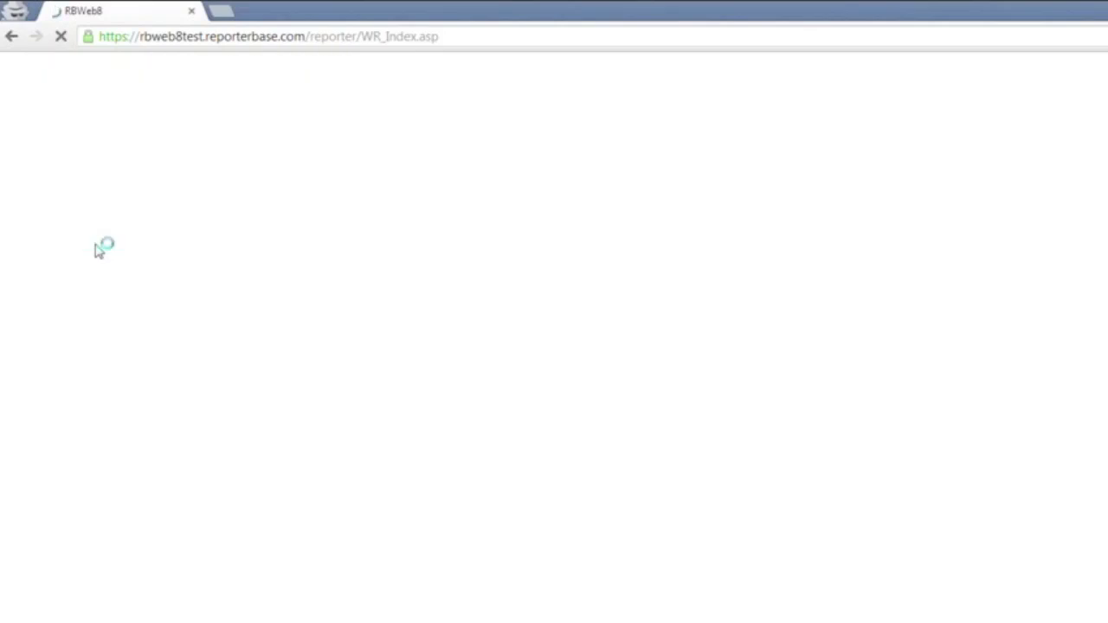
click(48, 168)
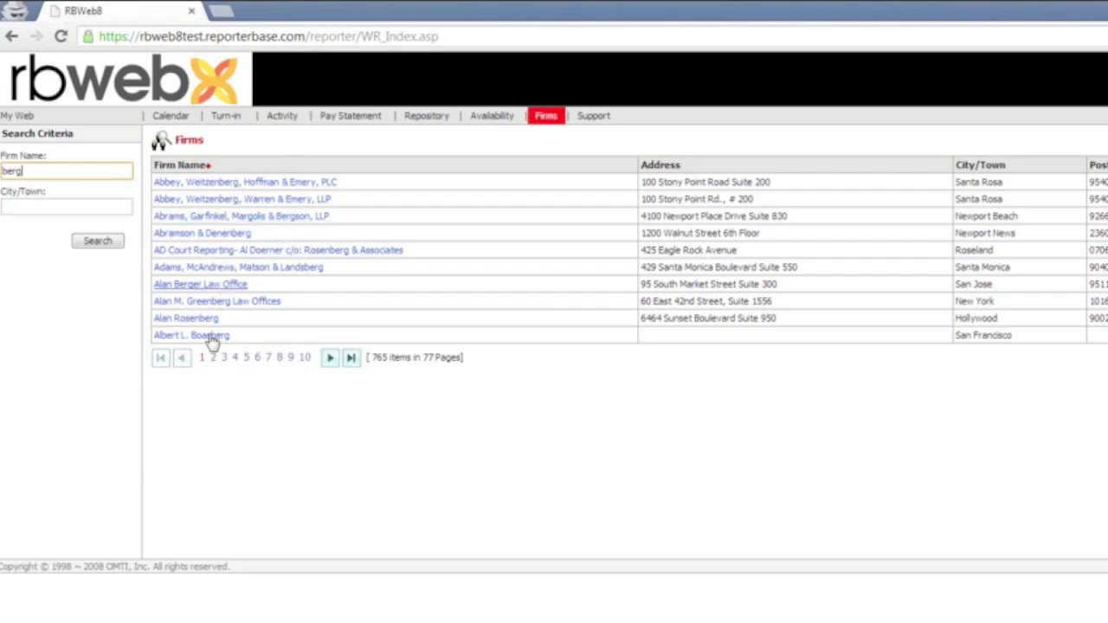
drag(368, 357, 387, 358)
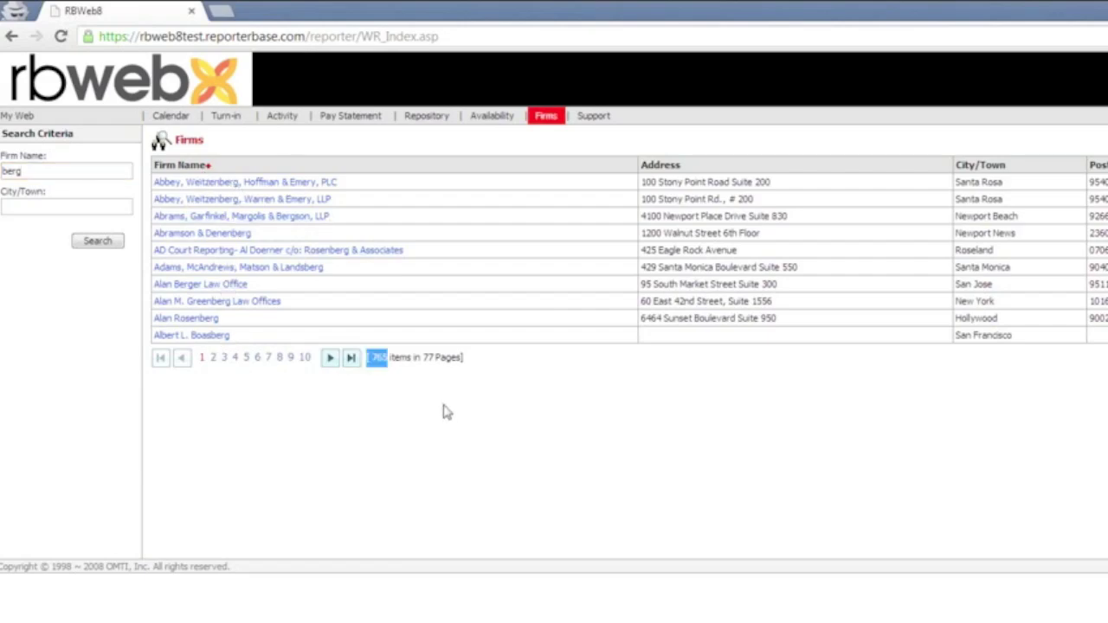
Refine the firm name search to "berg stein" and open the details of Berg Steiner & Chapman LLP
double_click(88, 168)
text(berg stein)
key(Return)
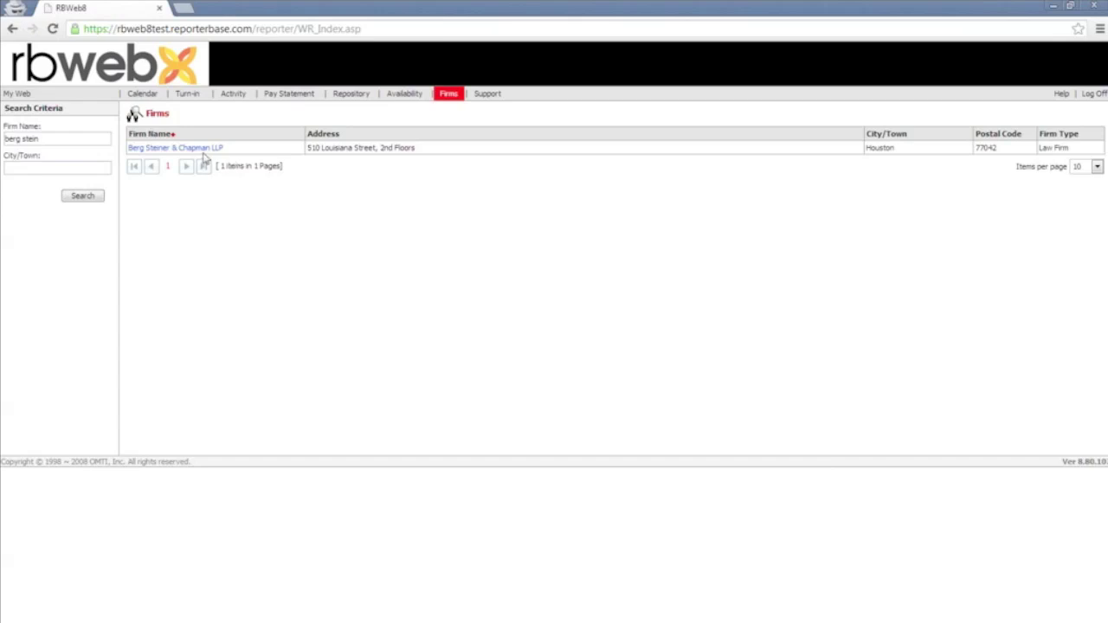
click(199, 149)
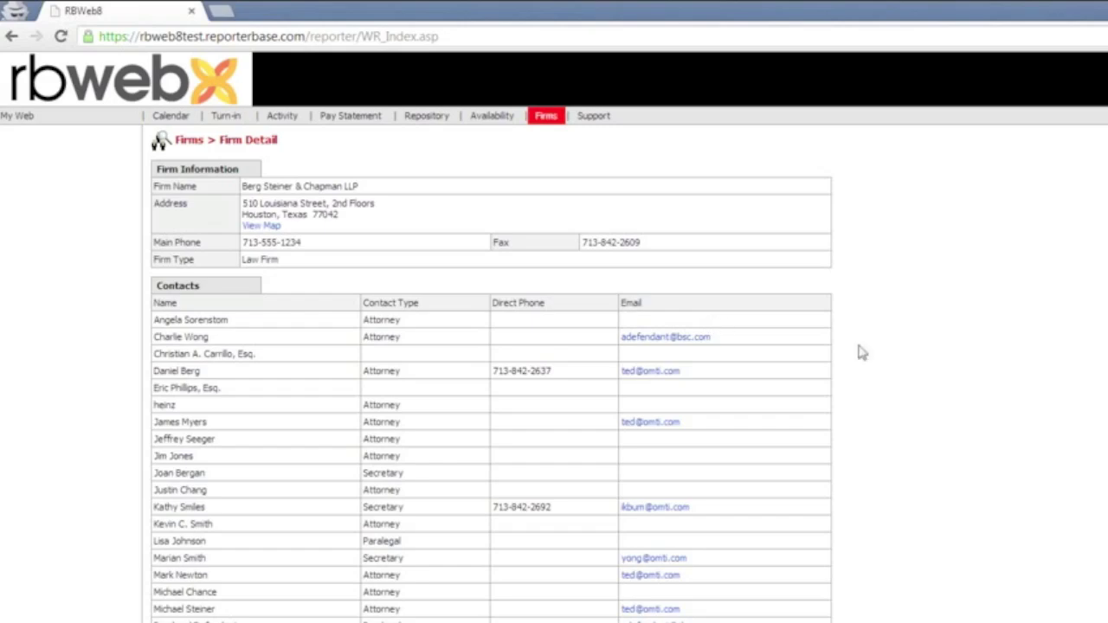
Leave the firm's details and open the list of support tickets
click(539, 620)
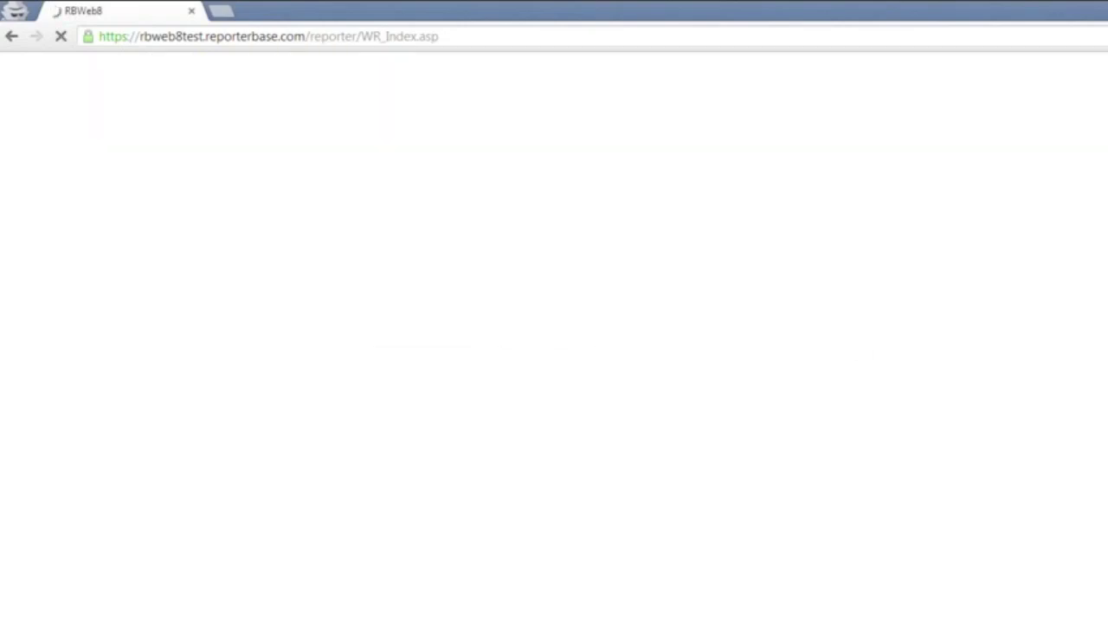
click(593, 118)
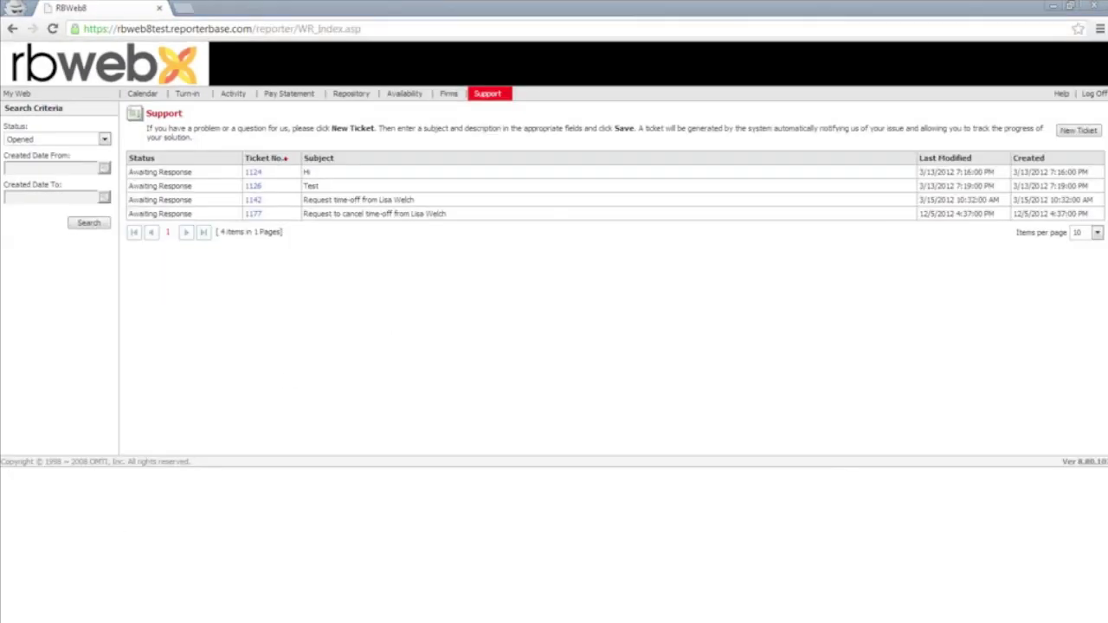
Switch to ReporterBase 8 and open the Accessibility settings of the MAIN web site configuration
key(alt+Tab)
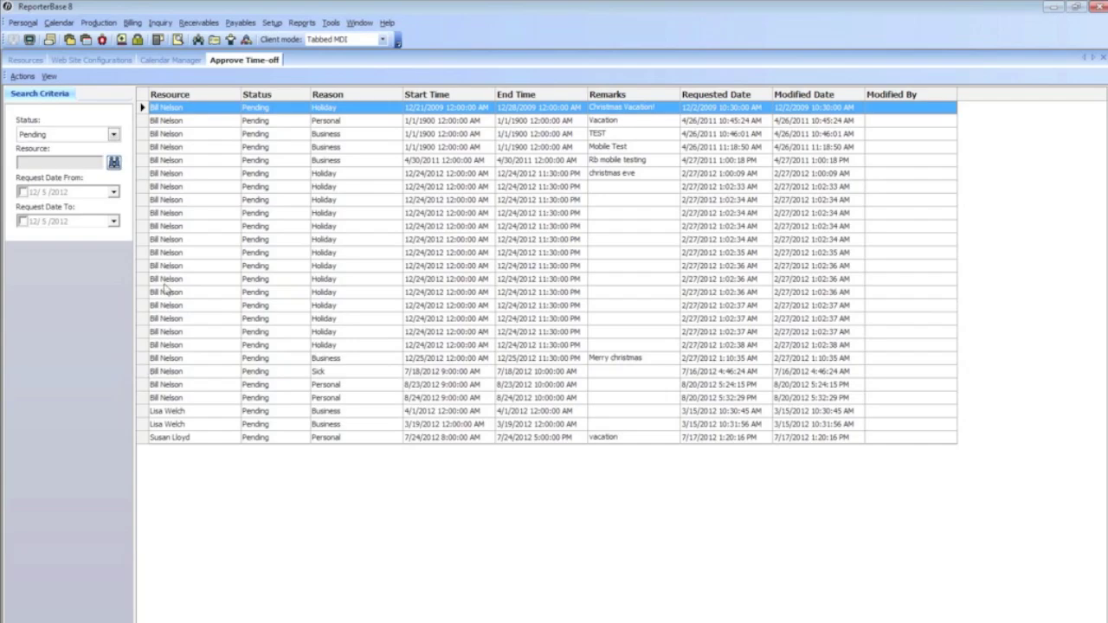
click(330, 22)
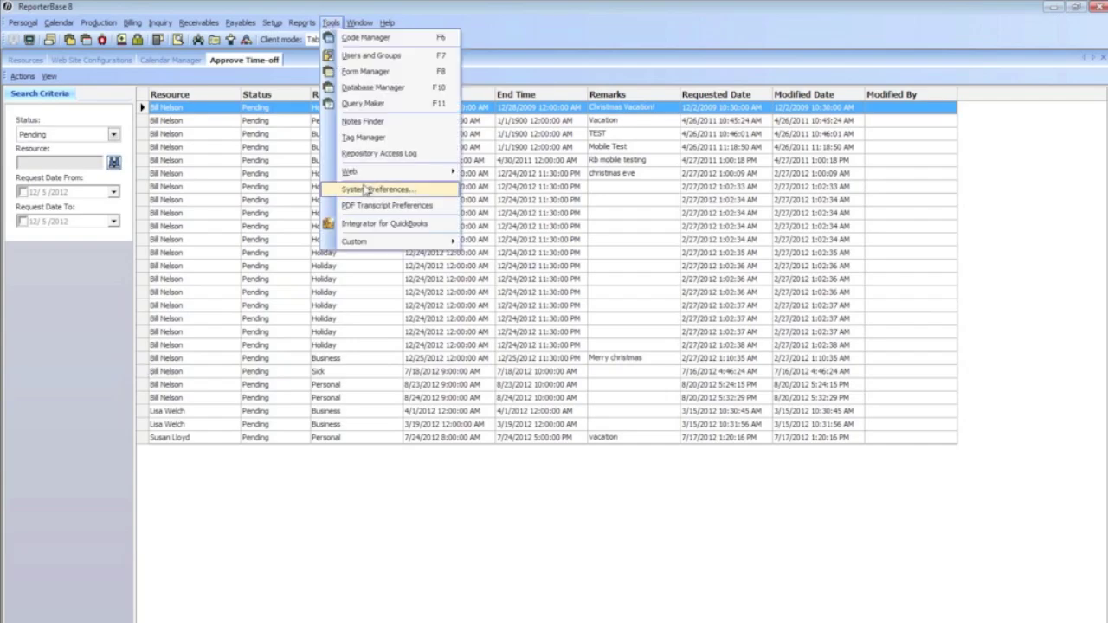
mouse_move(364, 177)
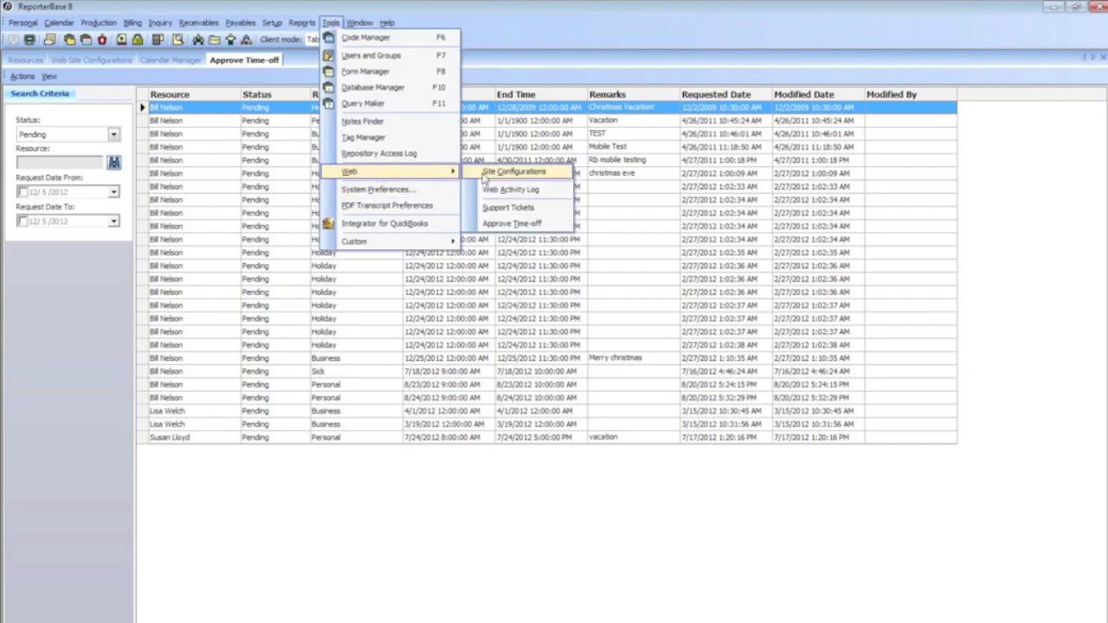
click(485, 173)
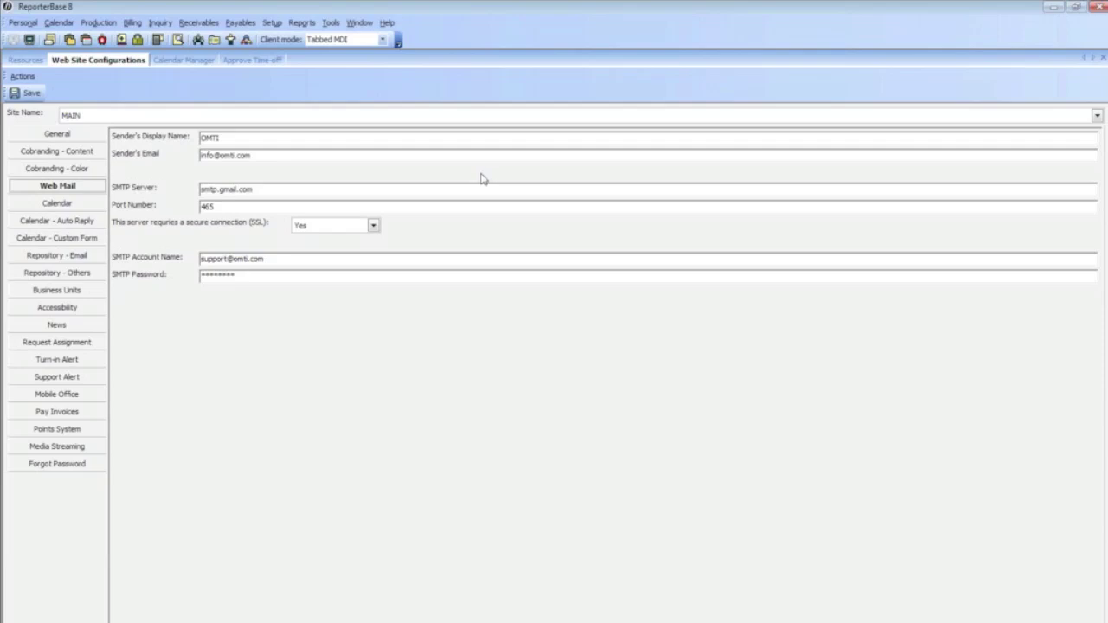
click(43, 313)
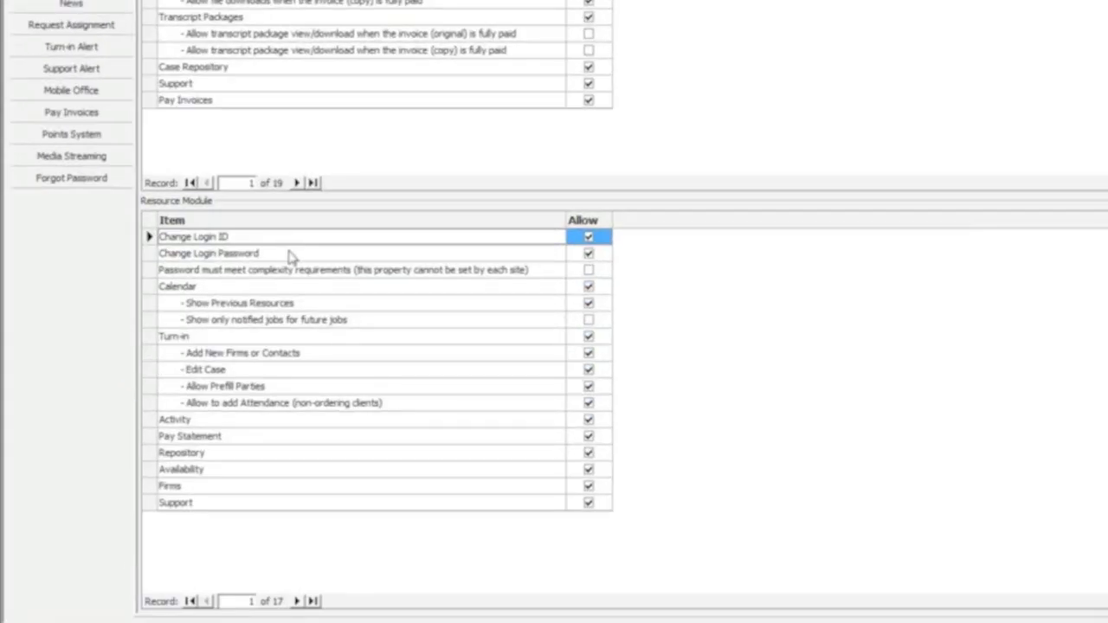
Go through the Resource Module access items one by one, from the password complexity rule down to Support
click(231, 525)
click(287, 271)
click(285, 287)
click(283, 304)
click(282, 325)
click(287, 336)
click(285, 353)
click(285, 369)
click(285, 386)
click(284, 403)
click(280, 420)
click(277, 437)
click(278, 470)
click(279, 487)
click(278, 505)
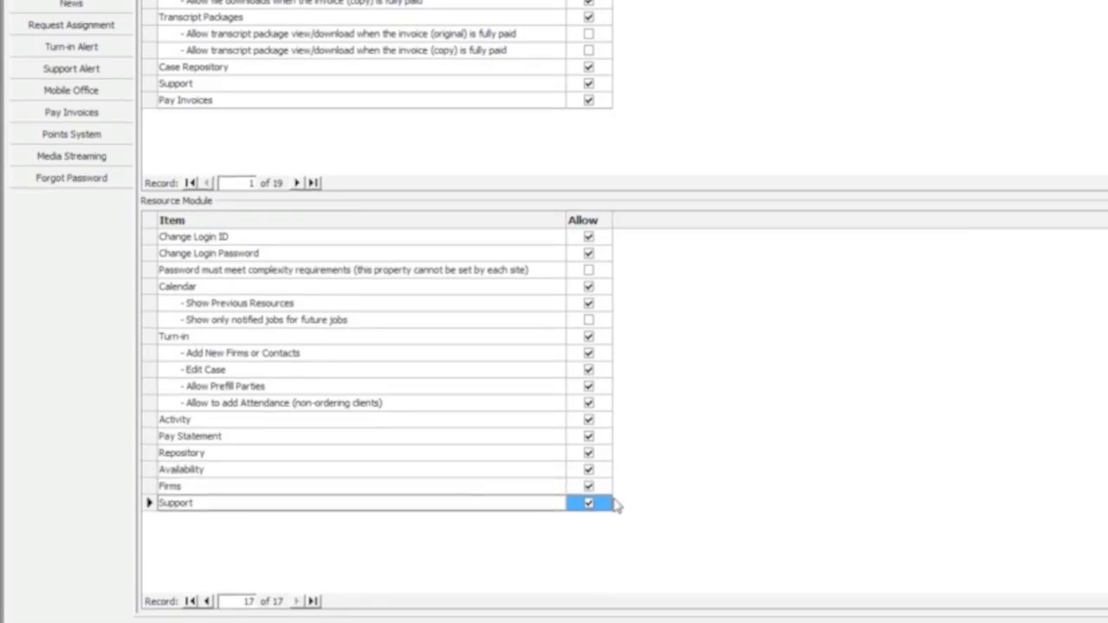
Disallow Support in the Resource Module, allow it again, and save the site configuration
click(601, 505)
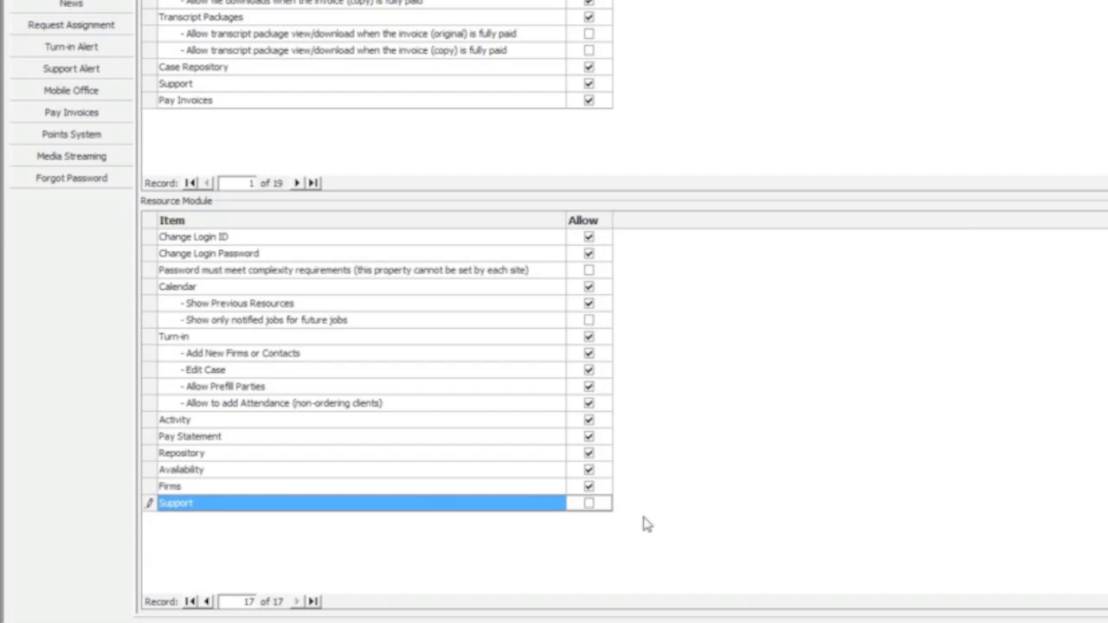
click(595, 508)
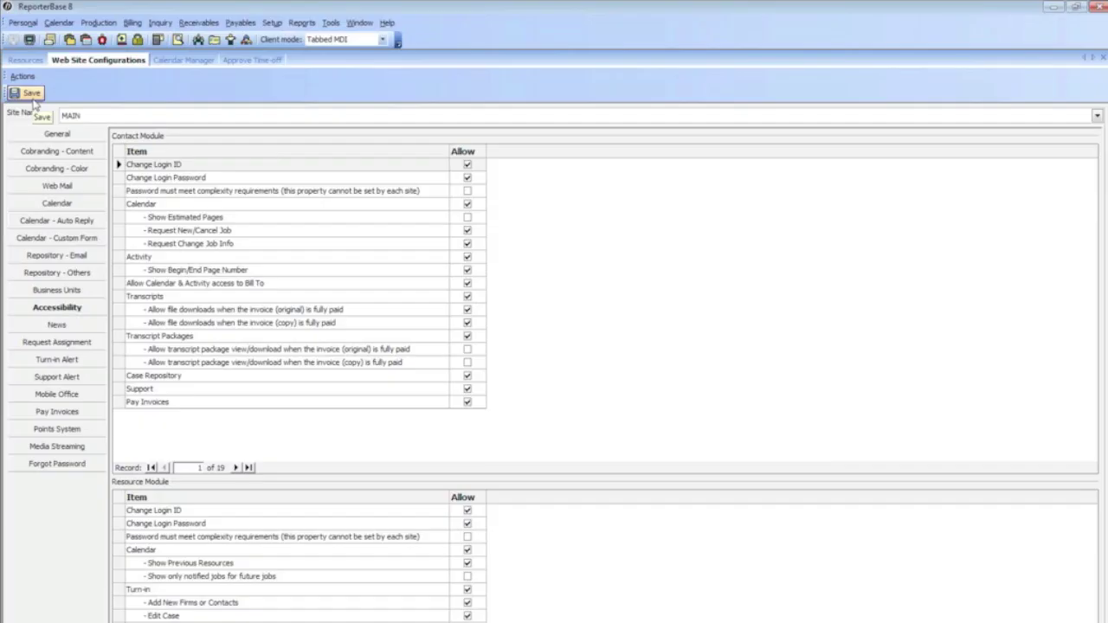
click(32, 94)
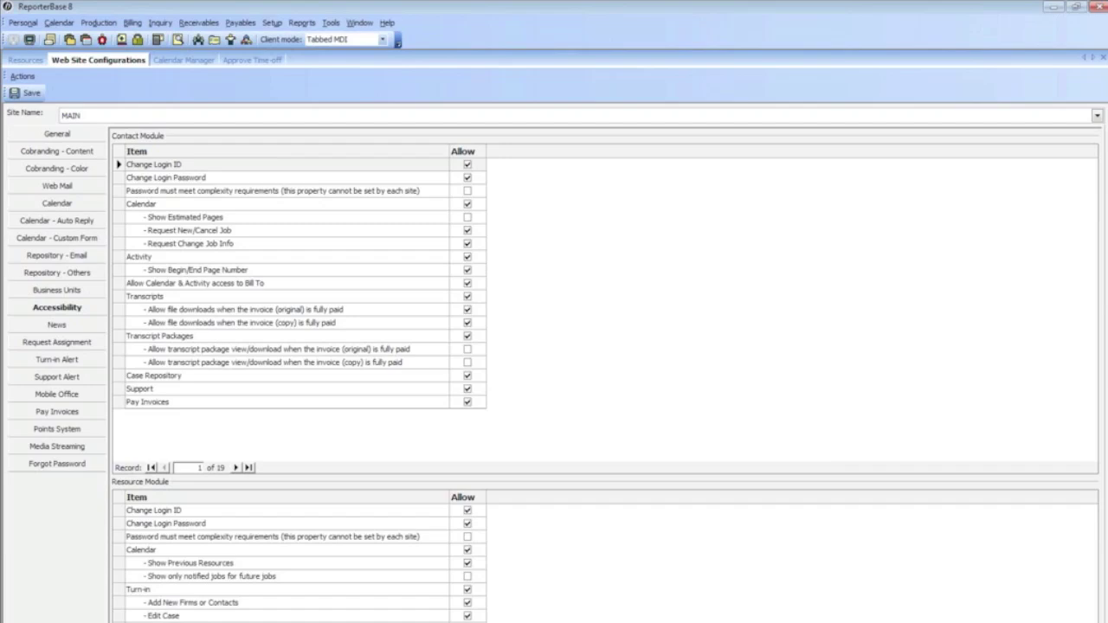
Add the fourth listed user to the Support Alert users notified from the Resource module and save the site configuration
click(35, 378)
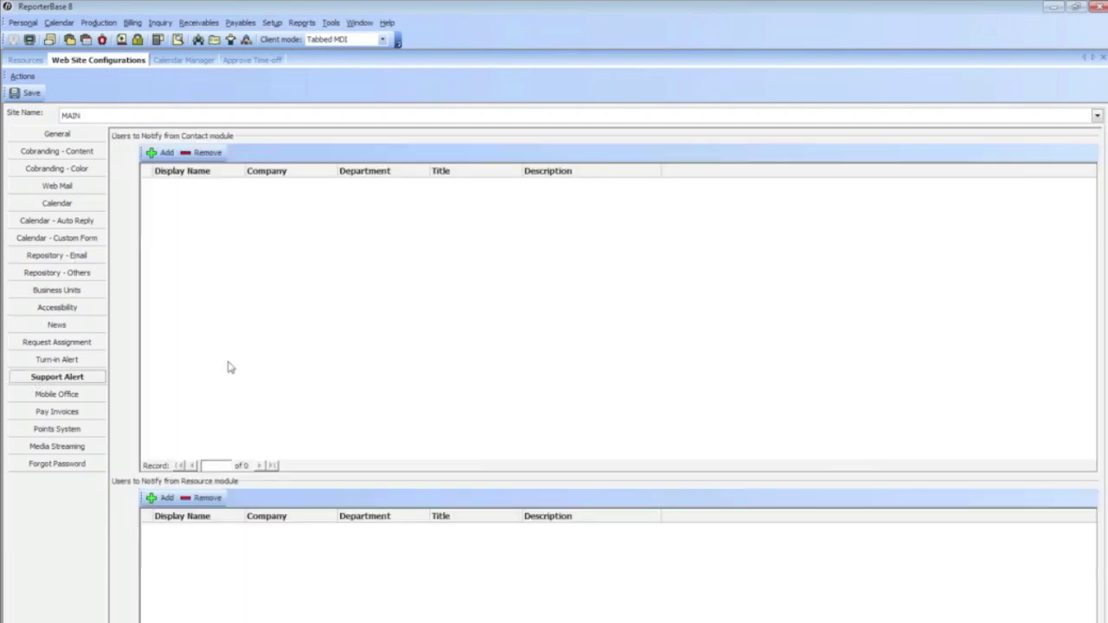
click(173, 495)
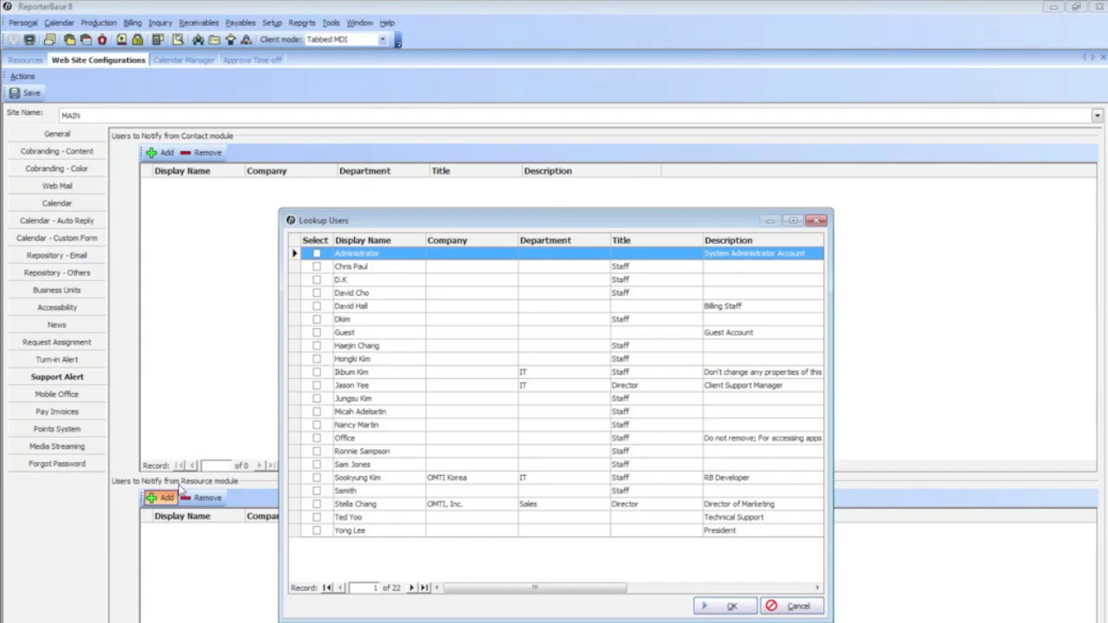
click(316, 293)
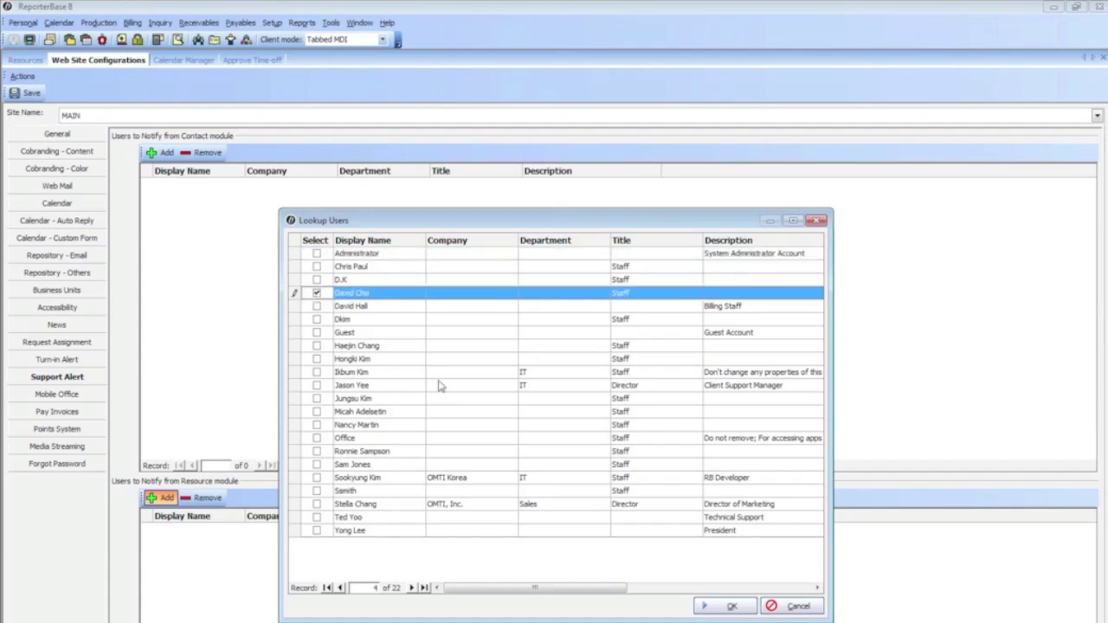
click(732, 606)
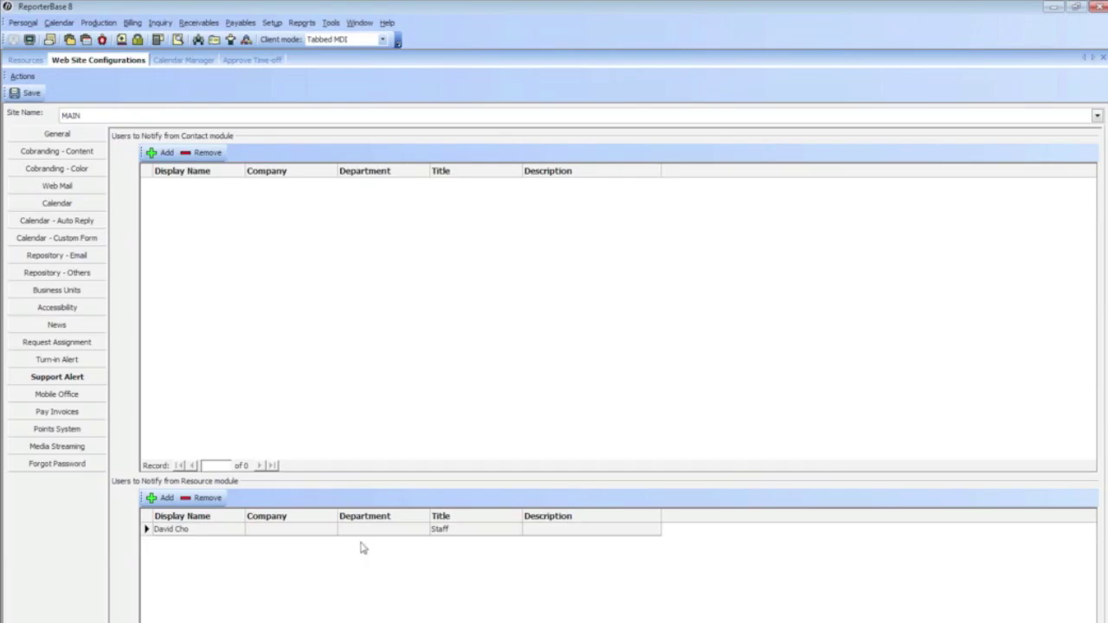
click(299, 537)
click(267, 228)
click(33, 94)
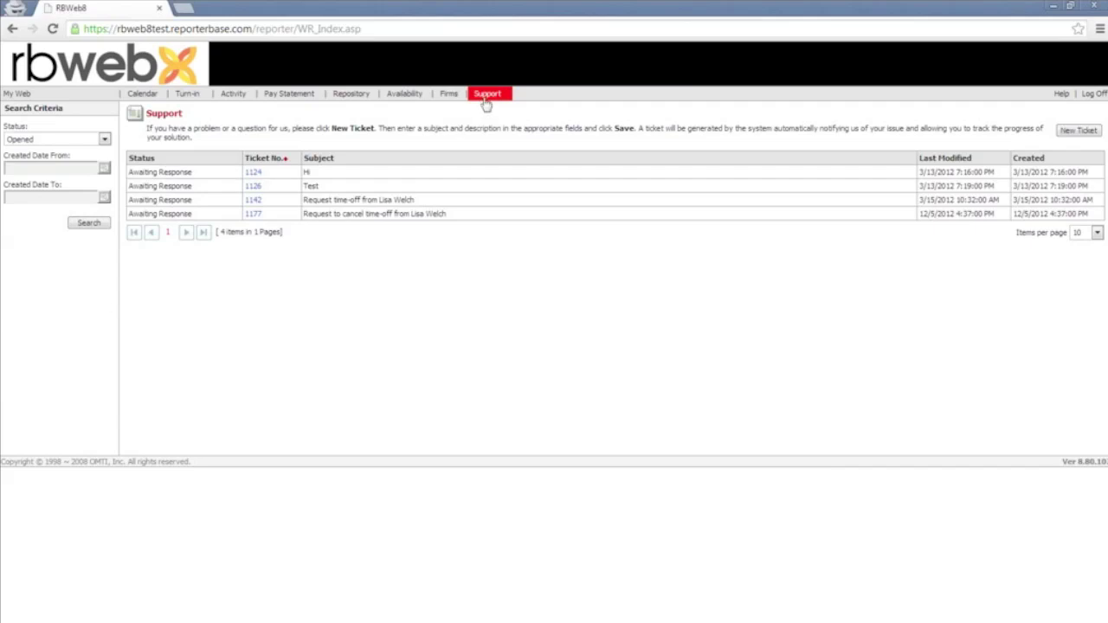
Switch to RBWeb, check the status filter options for support tickets, and open the ticket with the subject "Hi"
click(107, 141)
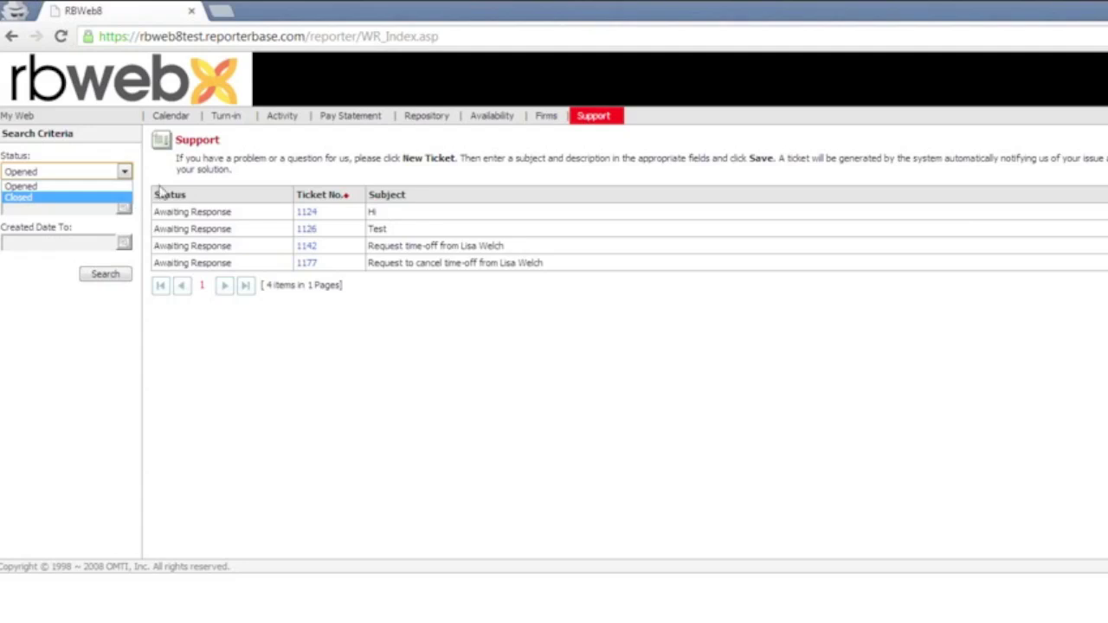
click(239, 164)
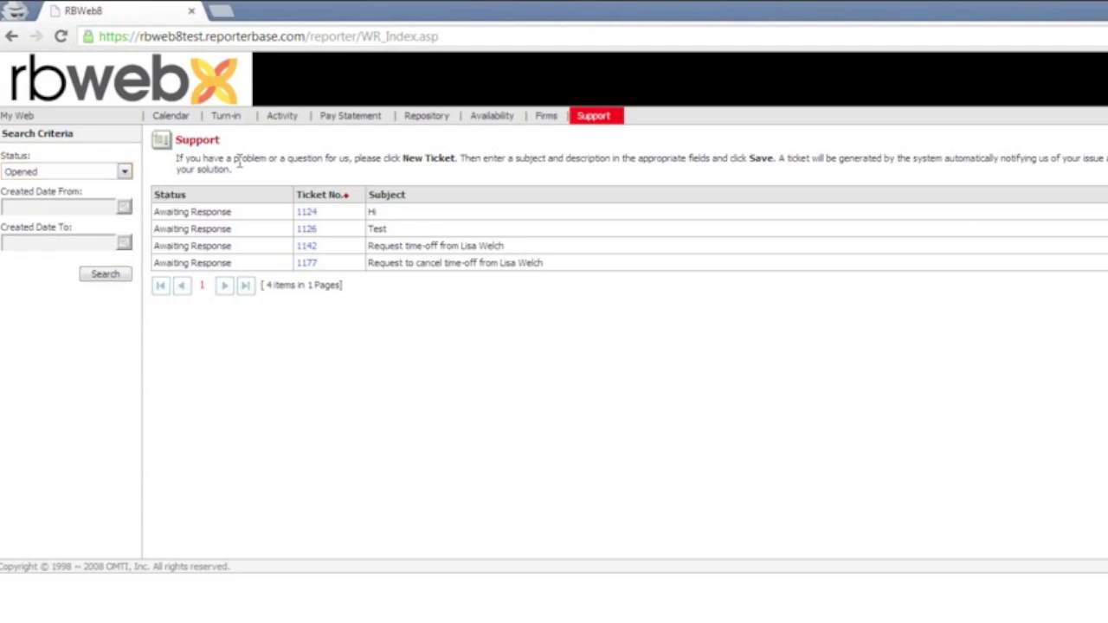
click(307, 213)
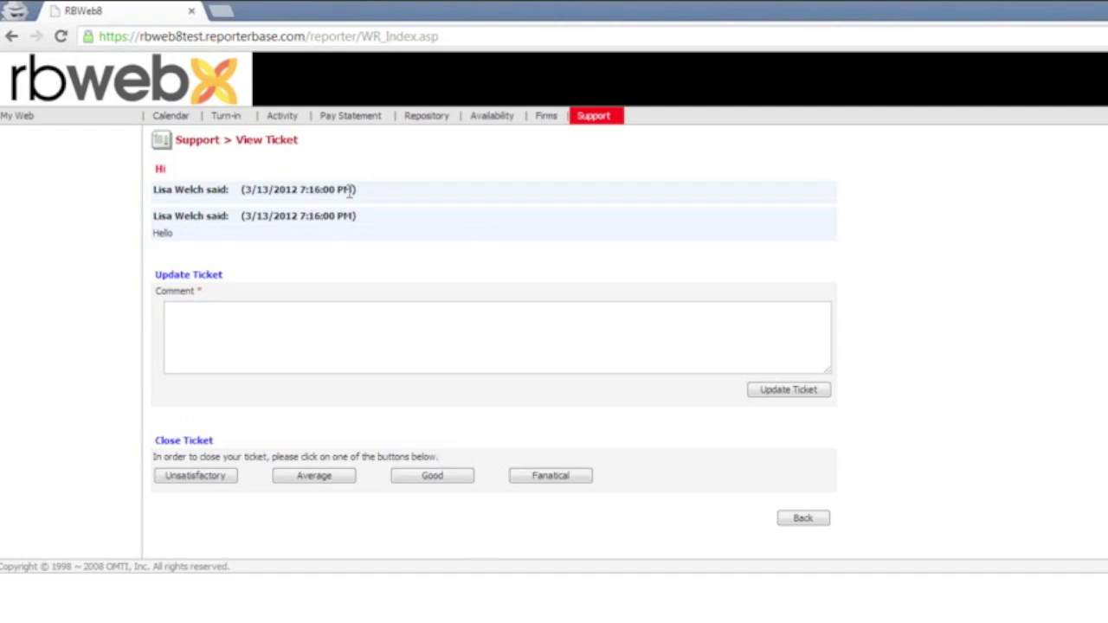
Update the "Hi" ticket with the comment "I haven't heard back from you regarding this ticket. Please give me an updated status." and reopen it
click(378, 325)
text(I haven't heard back from y)
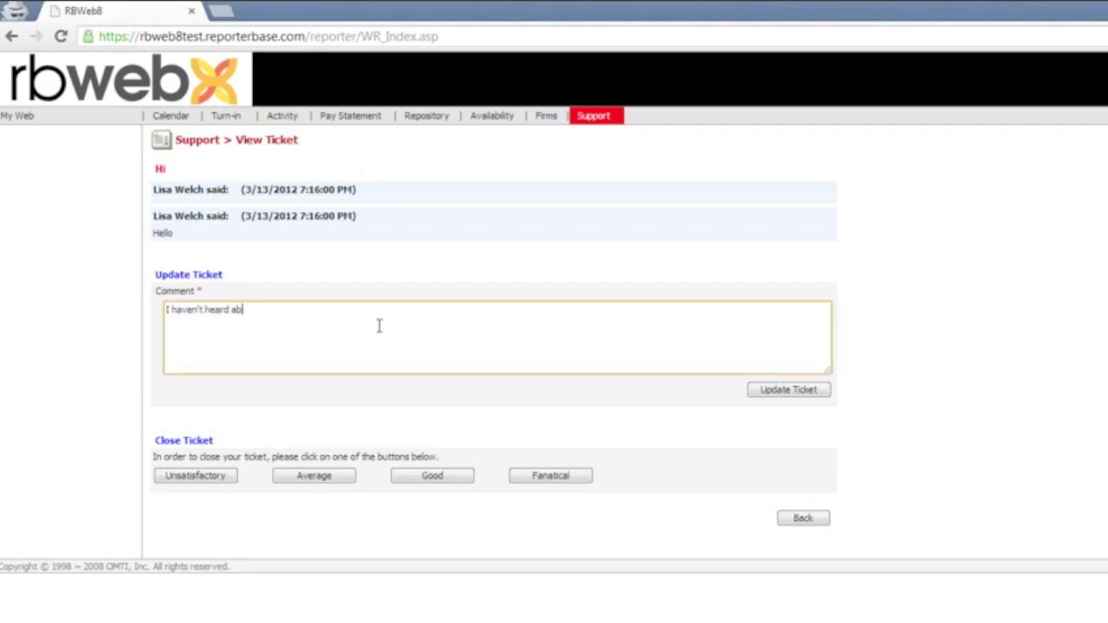
text(ou regarding this )
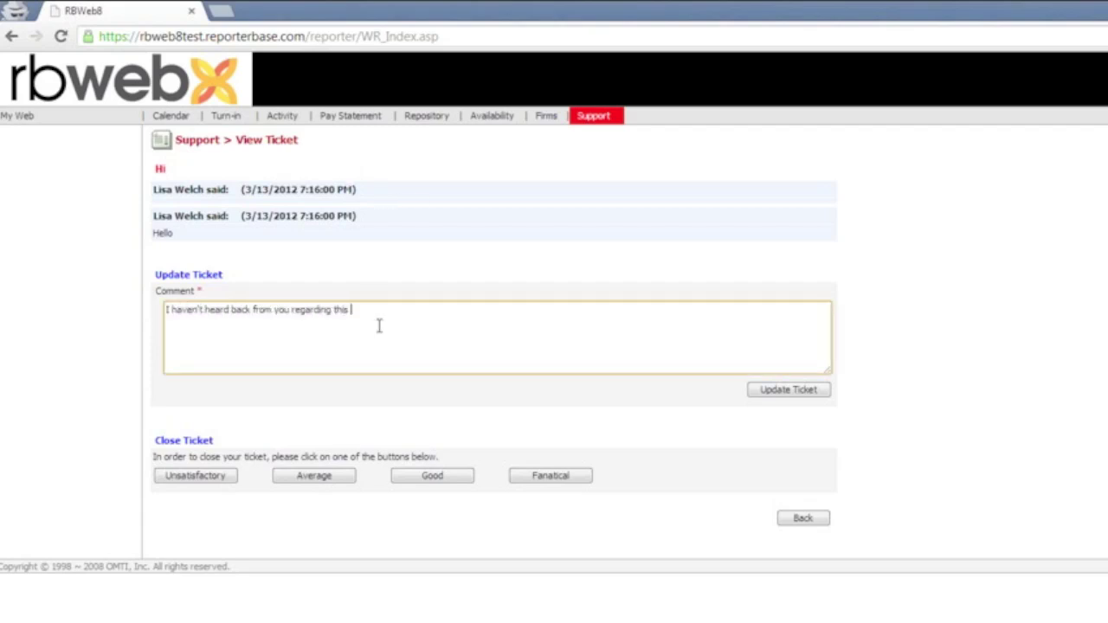
text(ticket.  Please giv)
text(e me an updated status.)
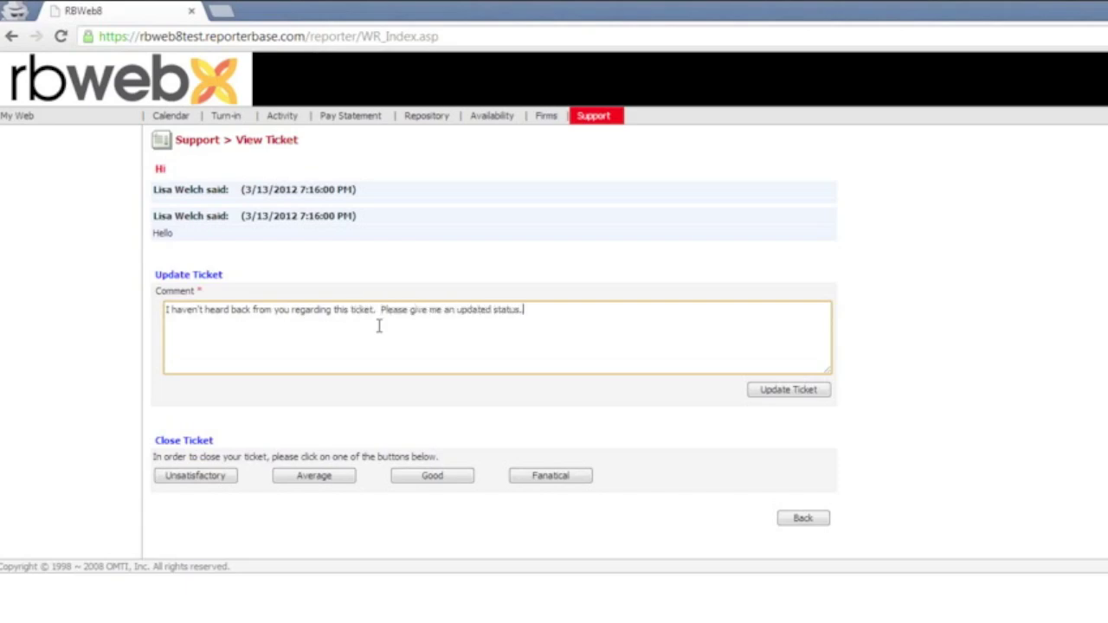
click(796, 388)
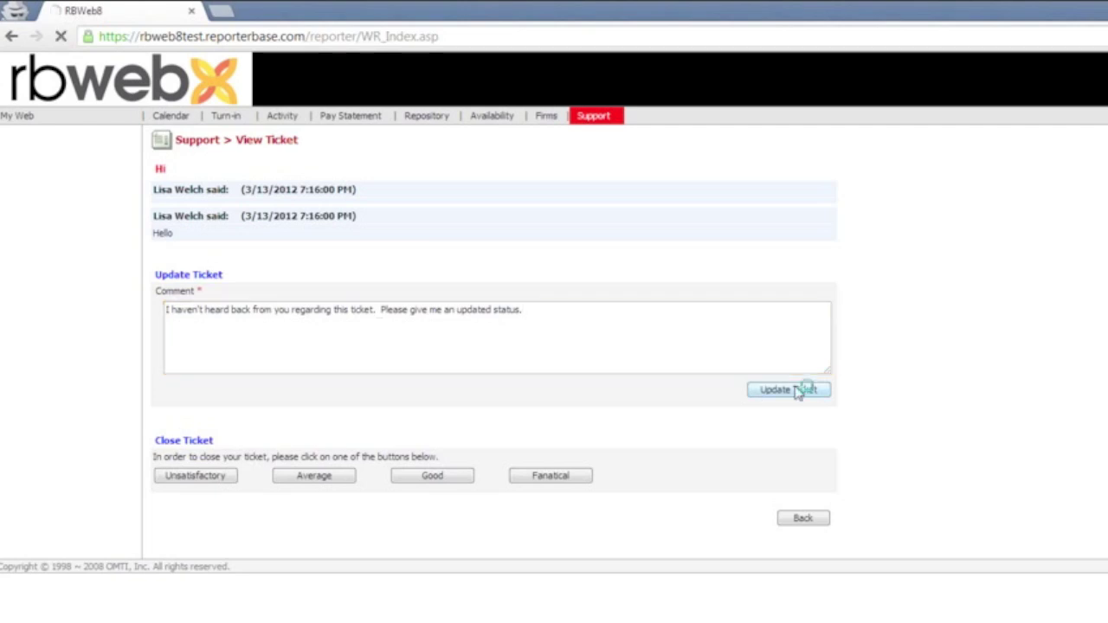
click(312, 216)
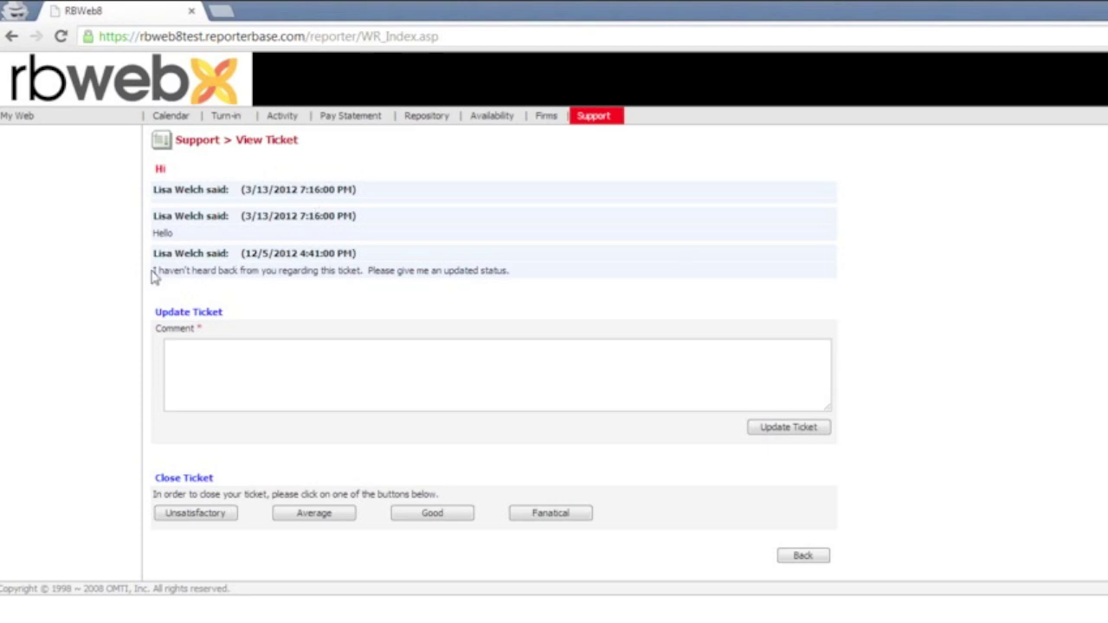
Check the latest comment on the "Hi" ticket in RBWeb, and switch to the web support tickets in ReporterBase 8
drag(154, 275, 514, 282)
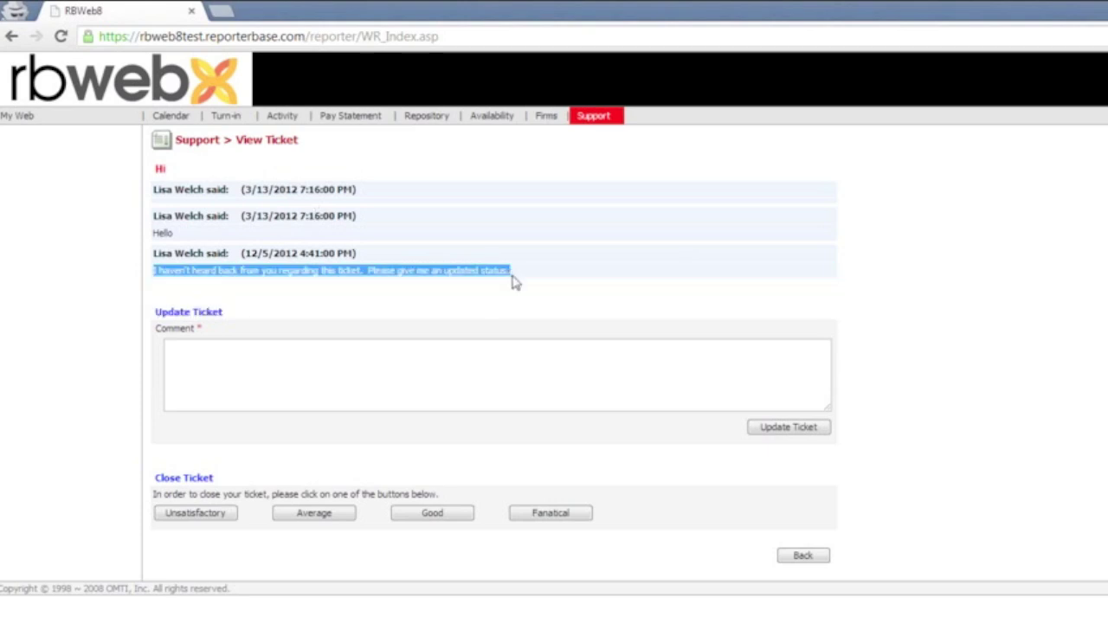
click(558, 316)
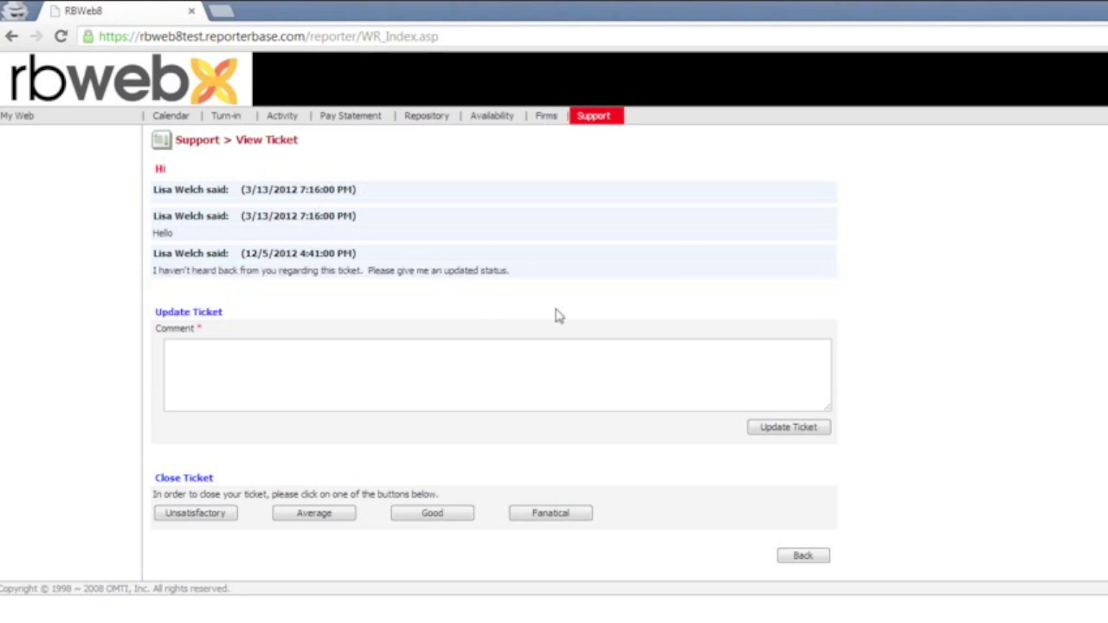
click(509, 621)
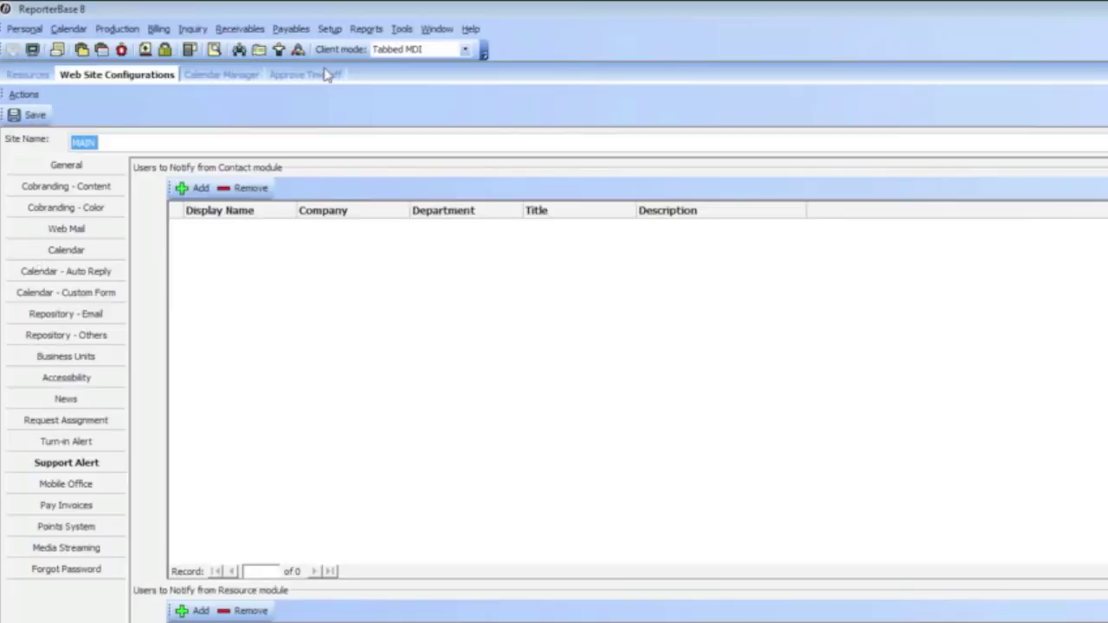
click(402, 29)
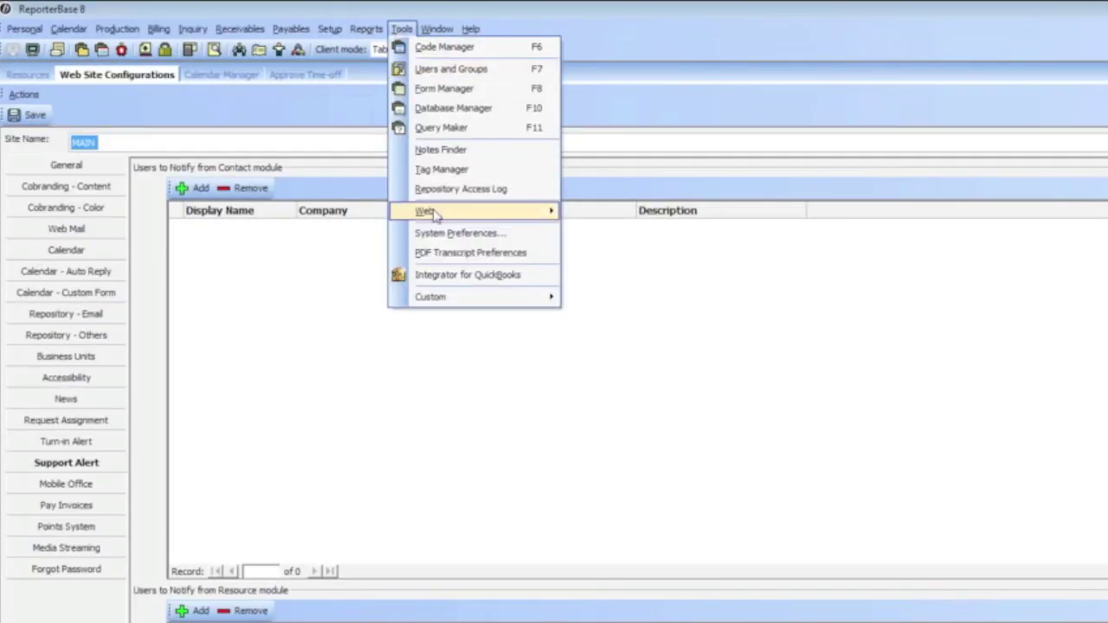
mouse_move(432, 214)
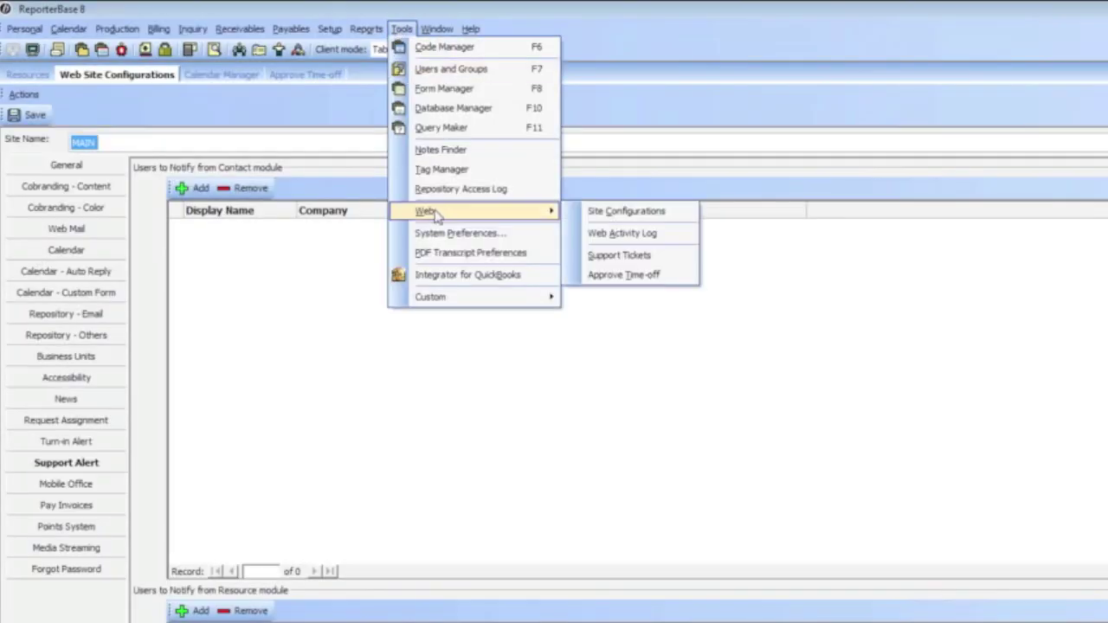
click(660, 258)
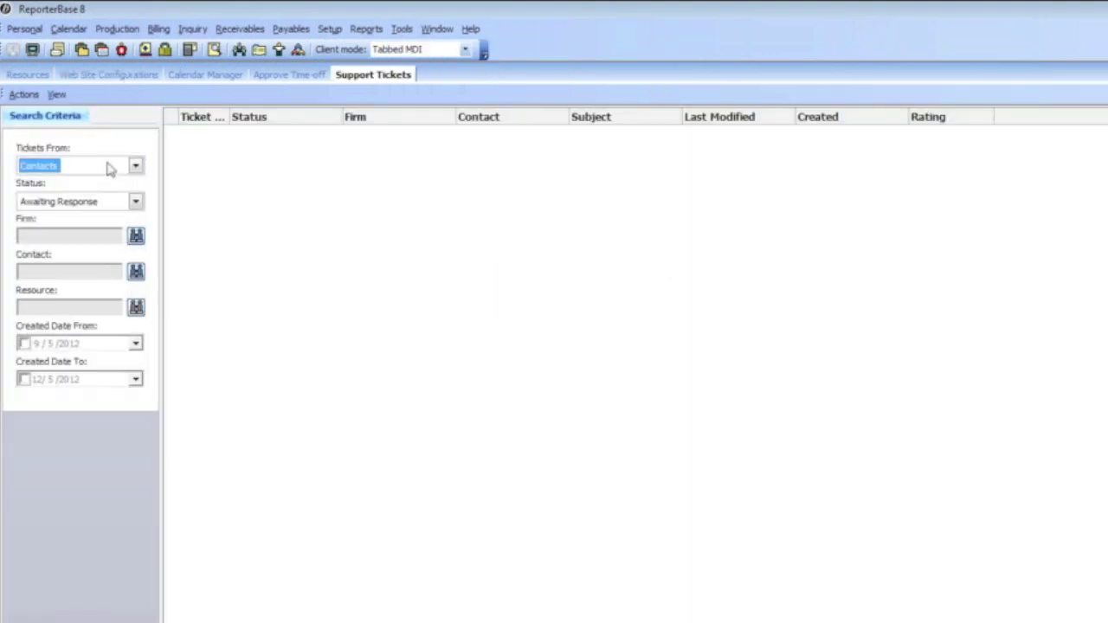
Search for support tickets from Resources with the status Awaiting Response
click(134, 166)
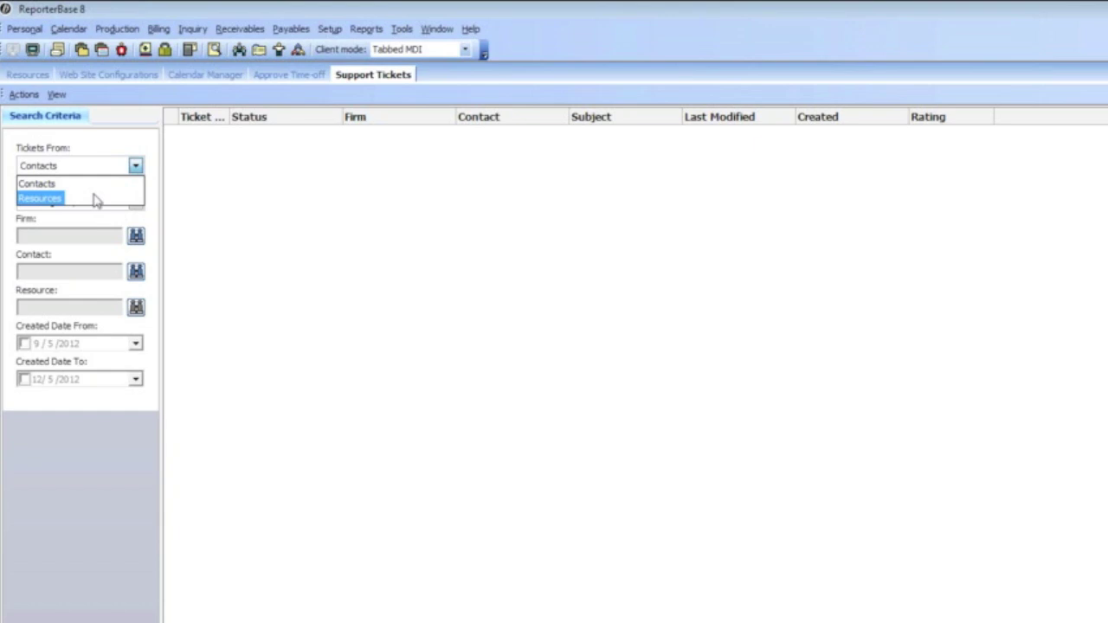
click(95, 200)
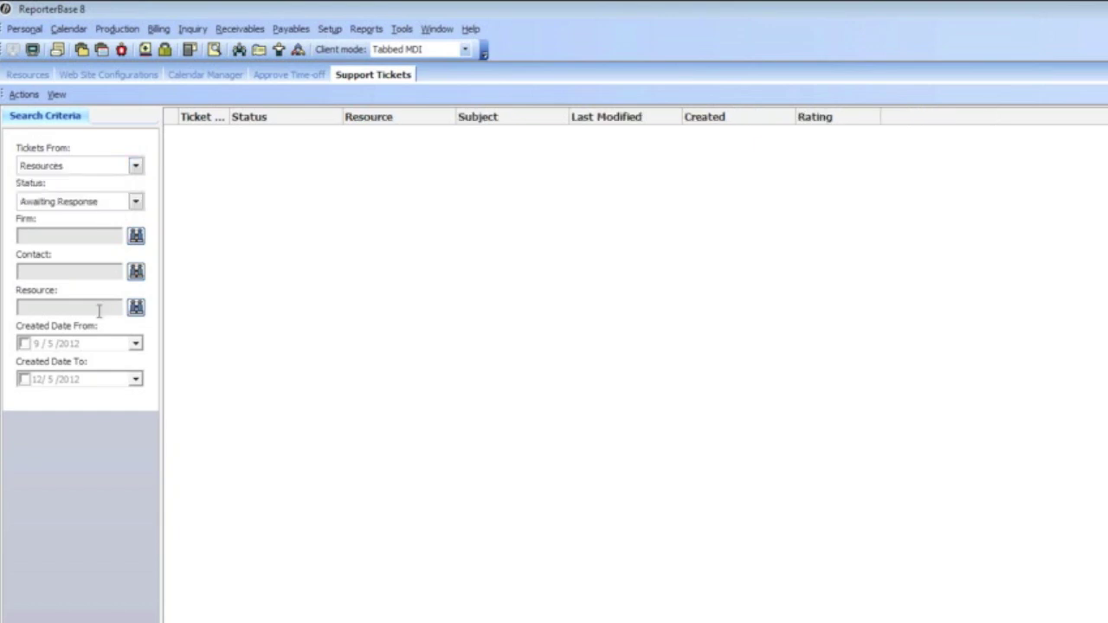
click(116, 603)
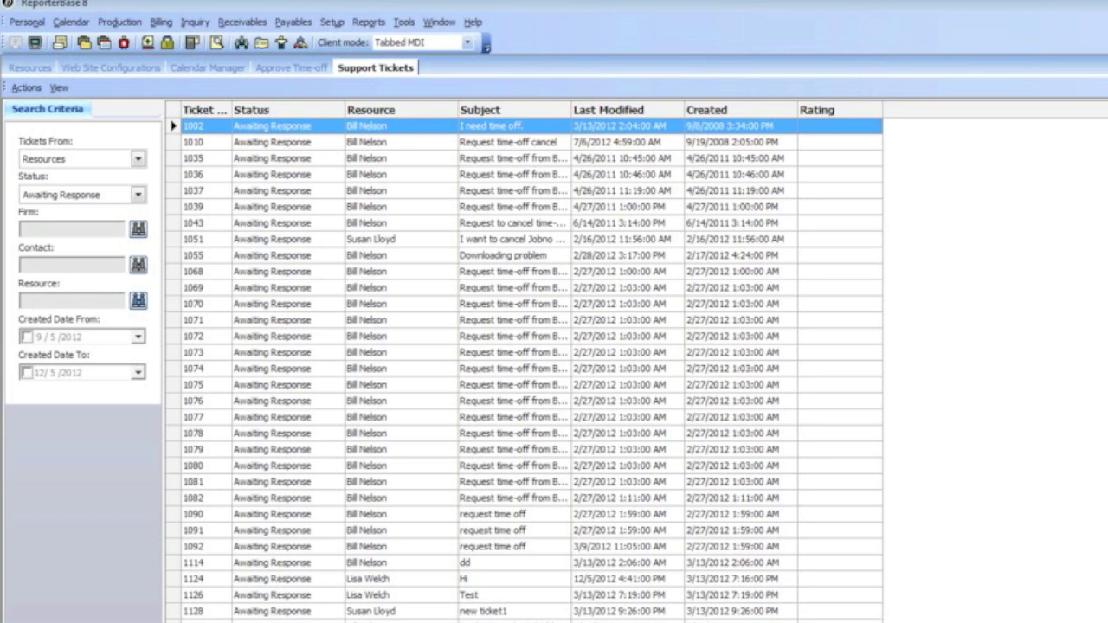
Open the support ticket with the subject "Hi" and examine both entries in its comment history
click(320, 582)
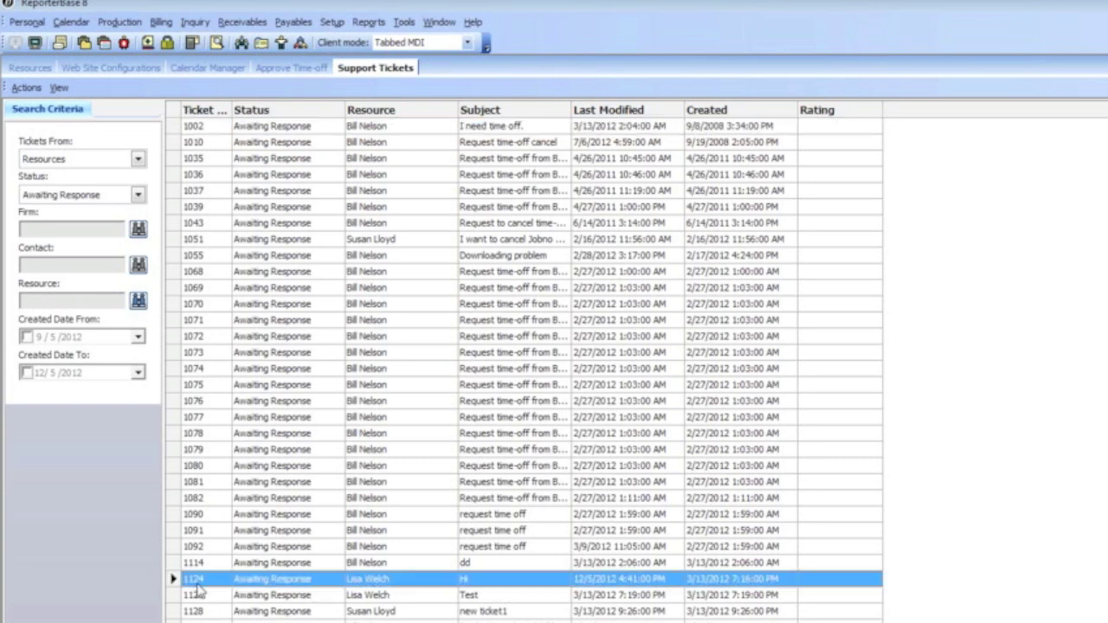
double_click(447, 581)
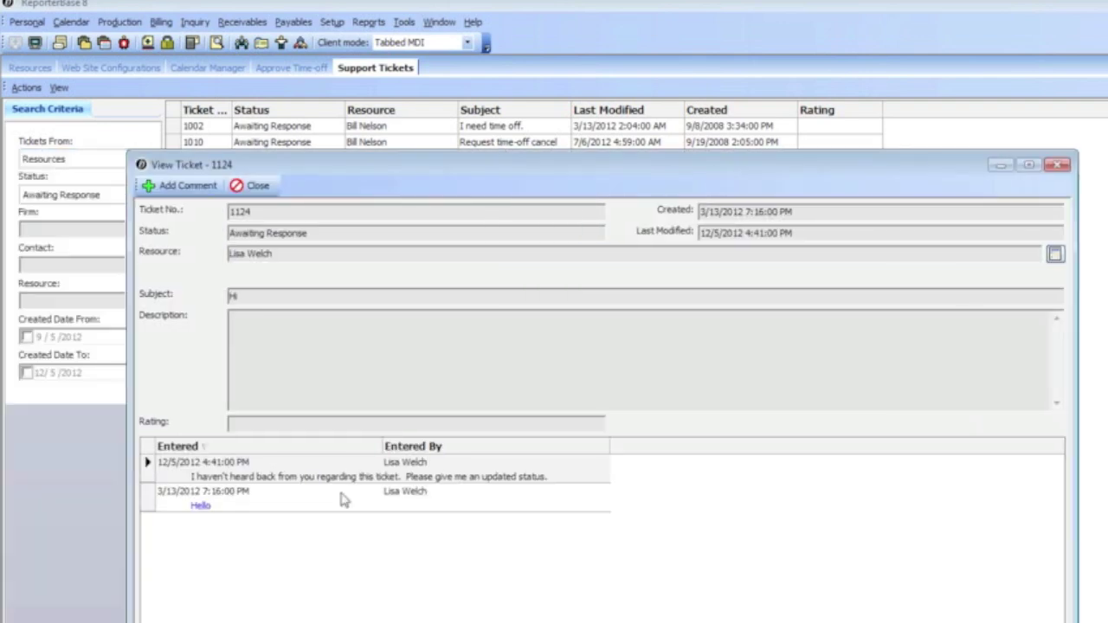
click(239, 500)
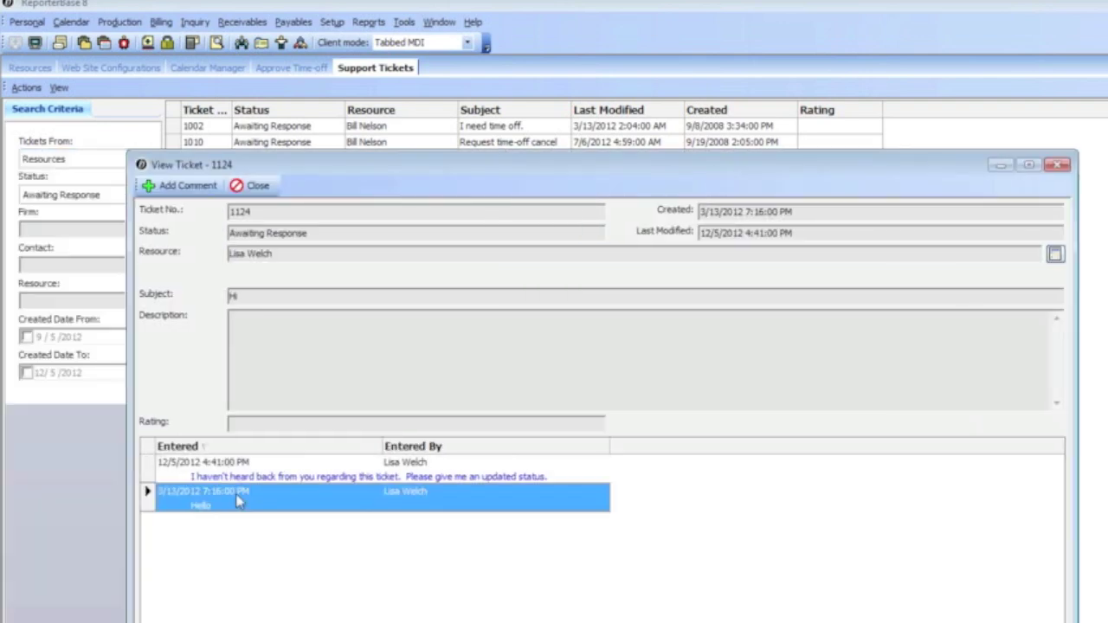
click(284, 480)
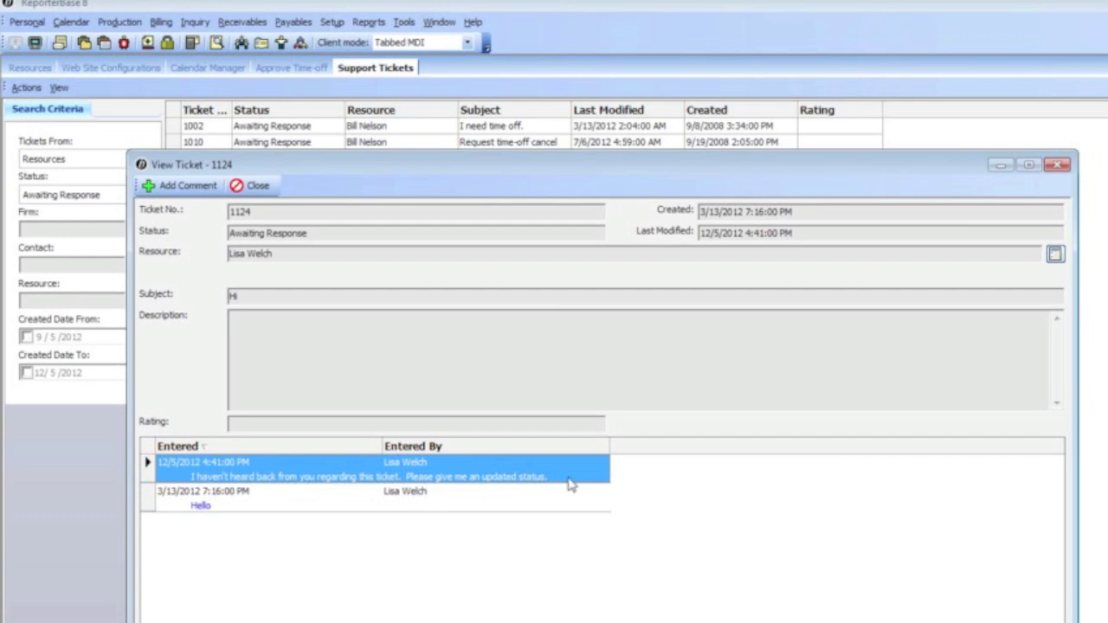
Add the comment "I didn't understand your previous question. Can you please rephrase it?" to the "Hi" ticket, save it, and close the ticket
click(167, 190)
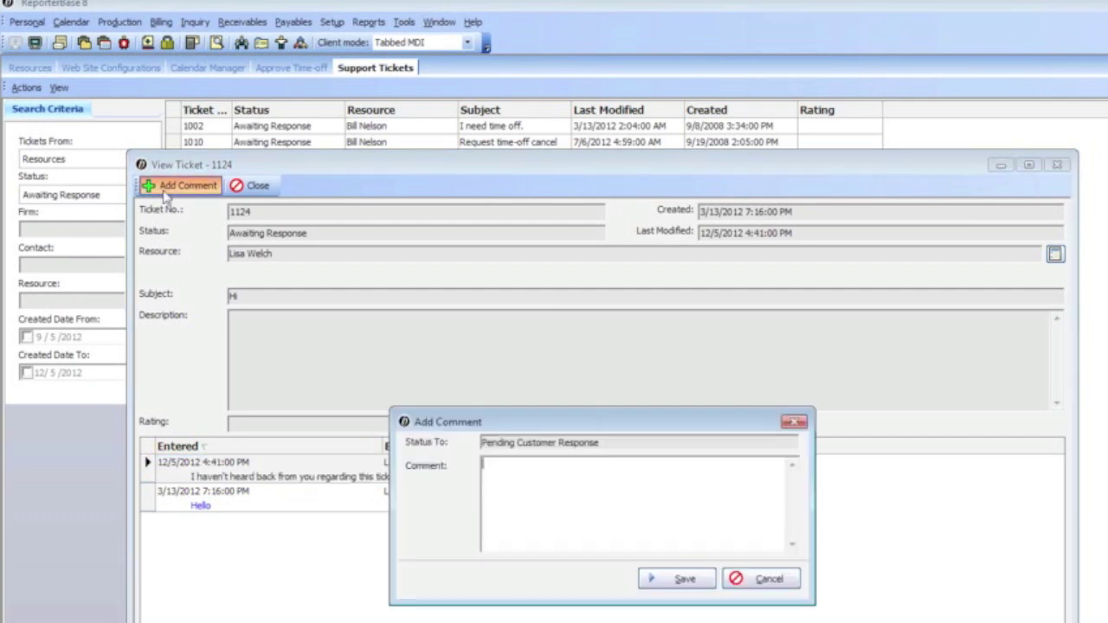
text(I didn't understand your p)
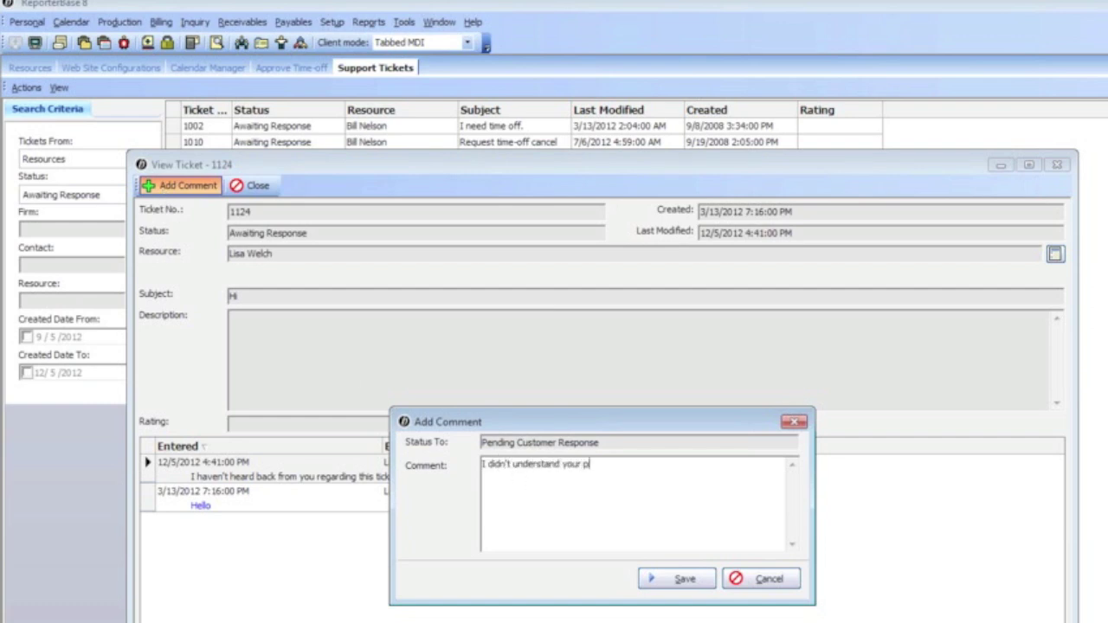
text(revious question.  Can yuo)
key(BackSpace)
key(BackSpace)
text(ou ple)
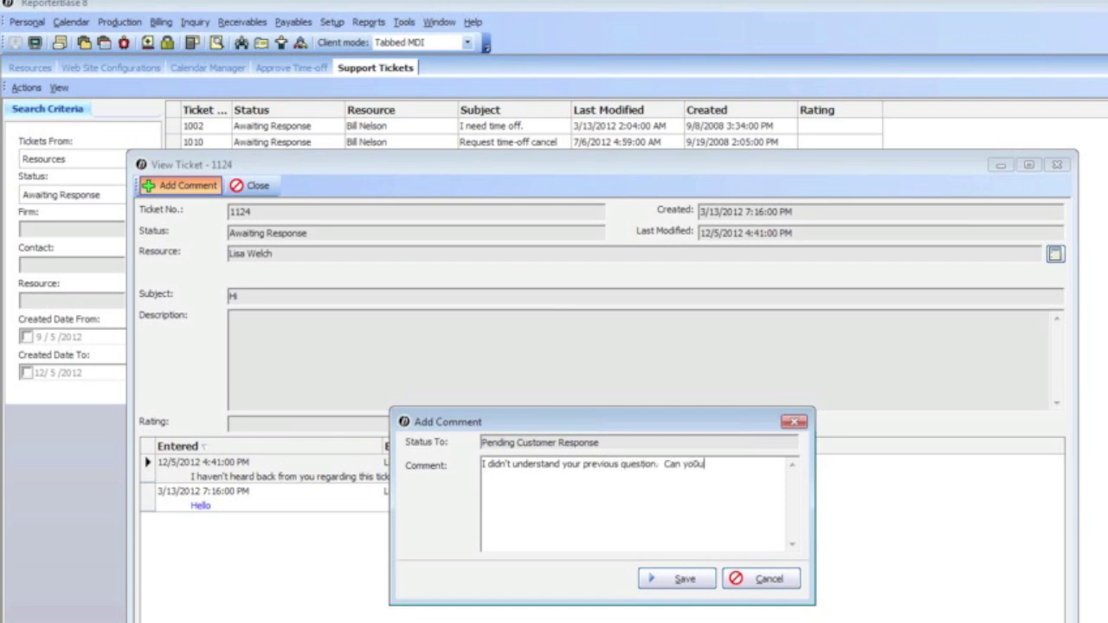
text(ase rephrase it)
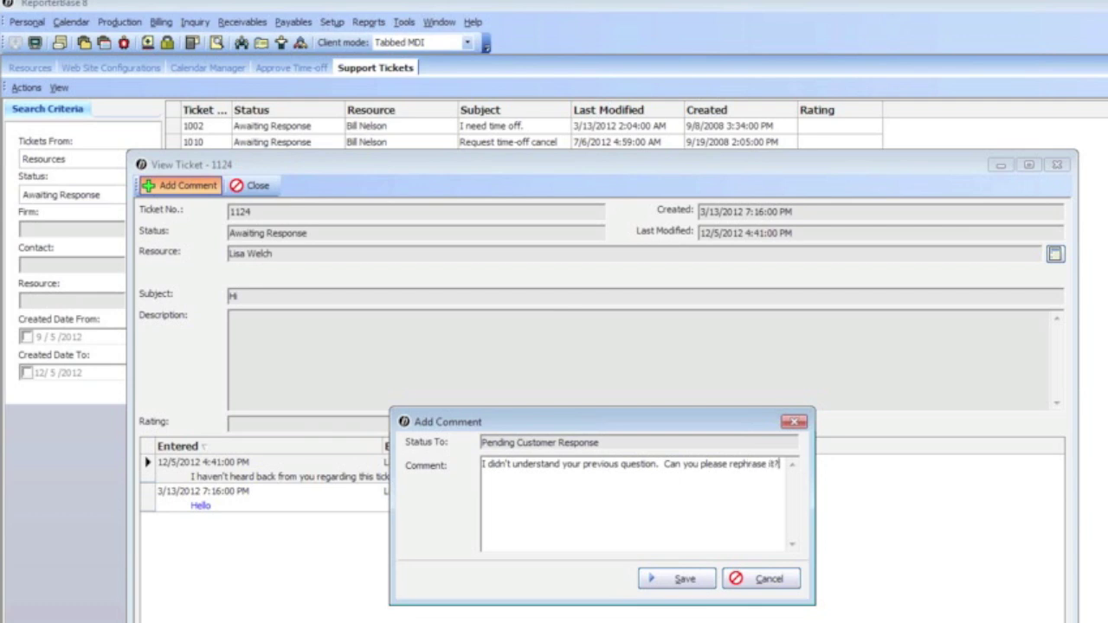
text(?)
click(680, 578)
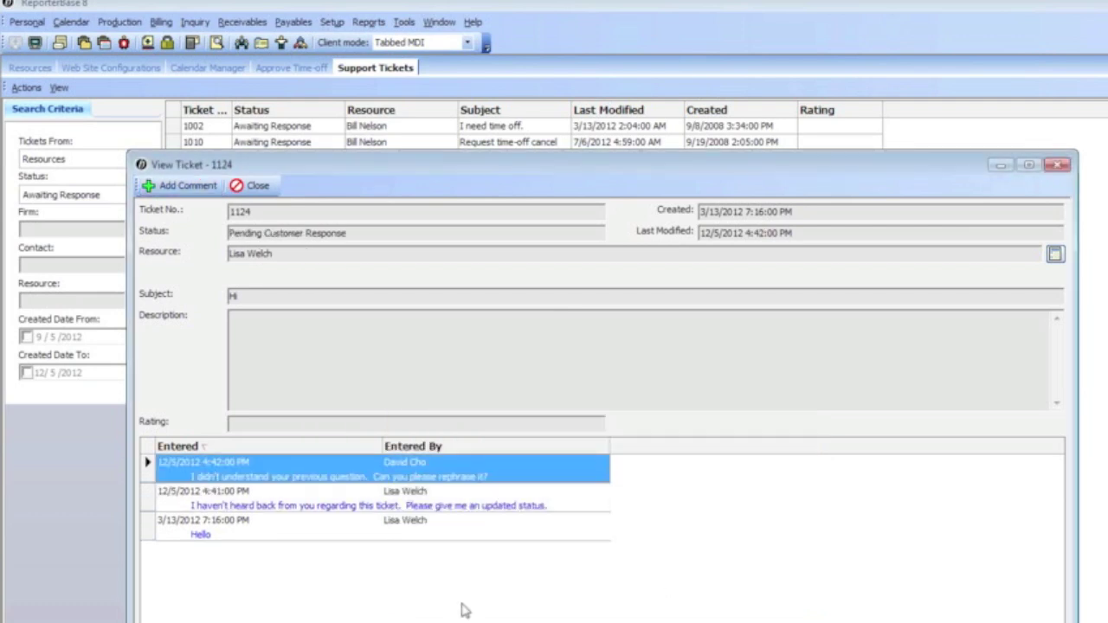
click(240, 189)
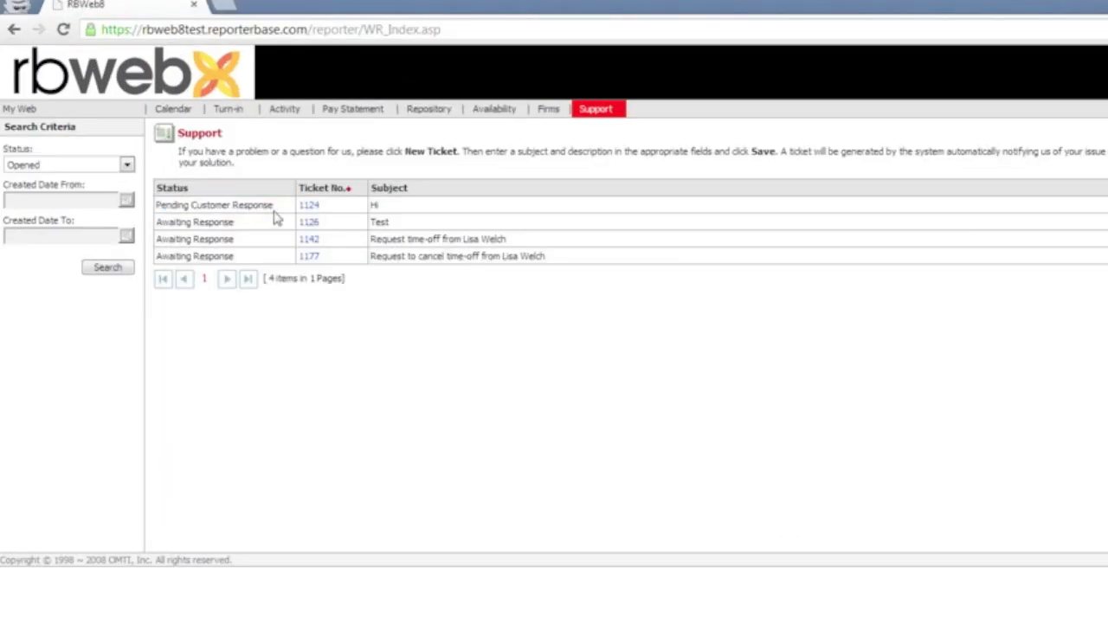
Switch to RBWeb, check the "Hi" ticket's status and newest reply, and return to the support ticket list
drag(236, 225, 157, 224)
drag(275, 206, 156, 206)
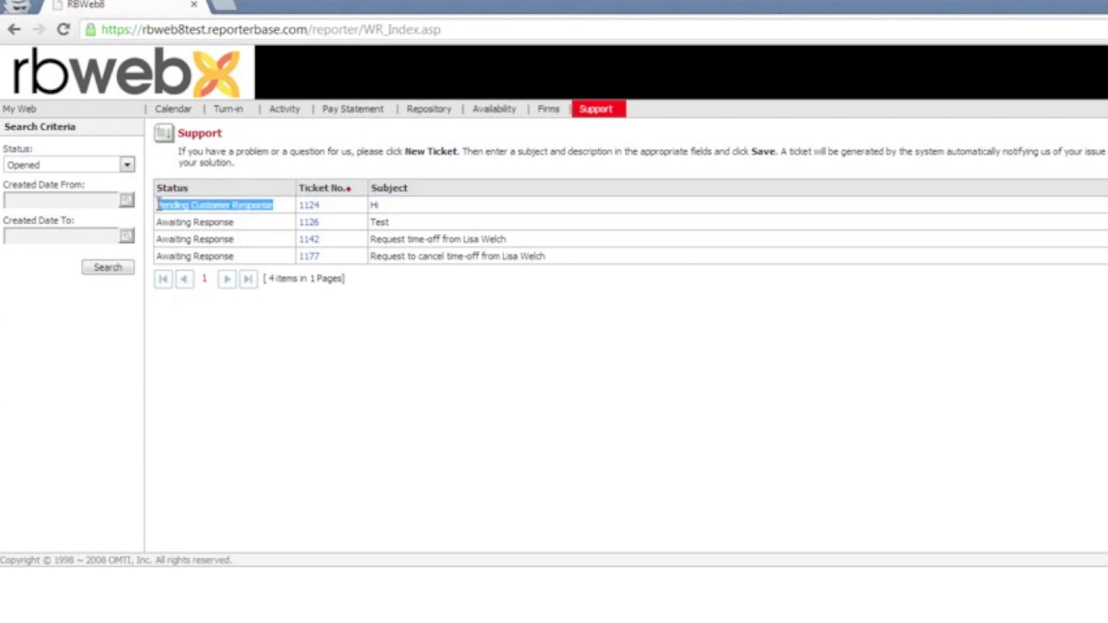
click(309, 206)
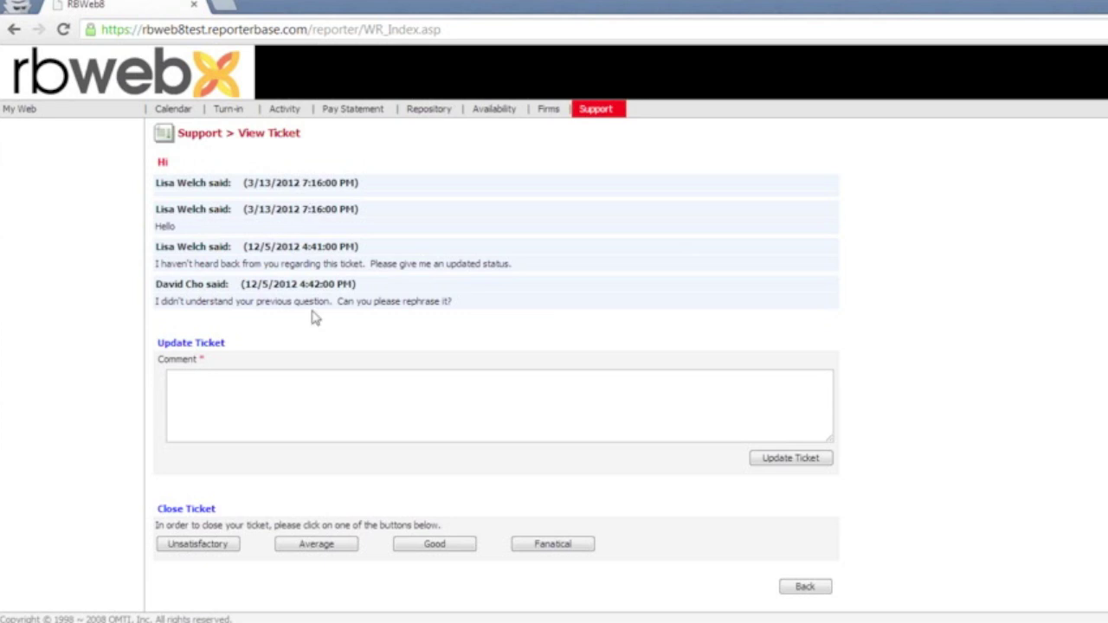
drag(472, 304, 149, 295)
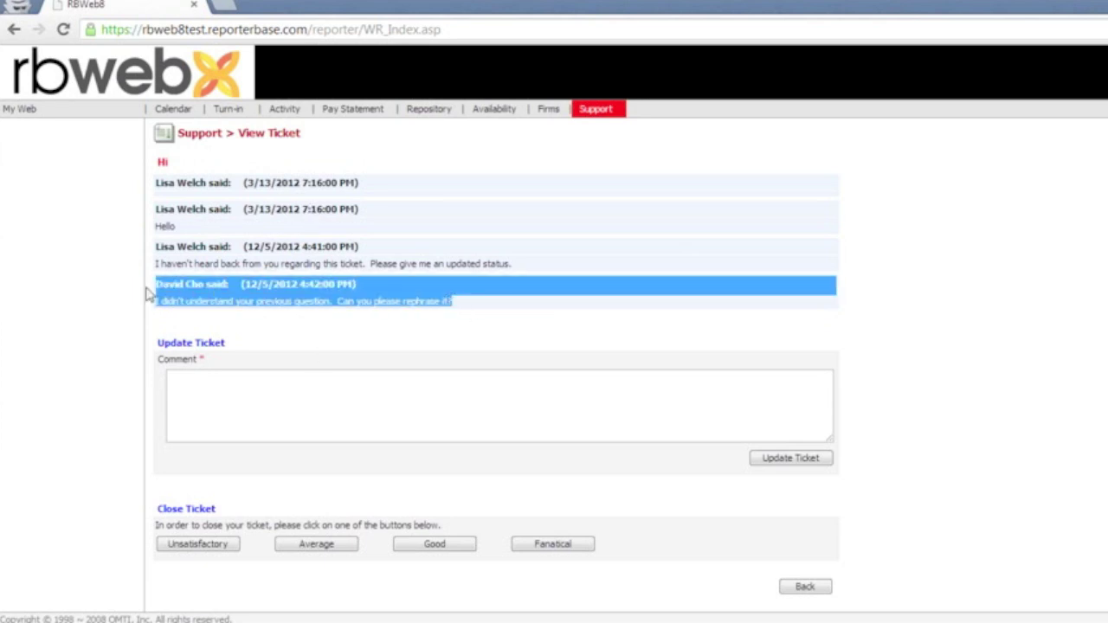
click(500, 321)
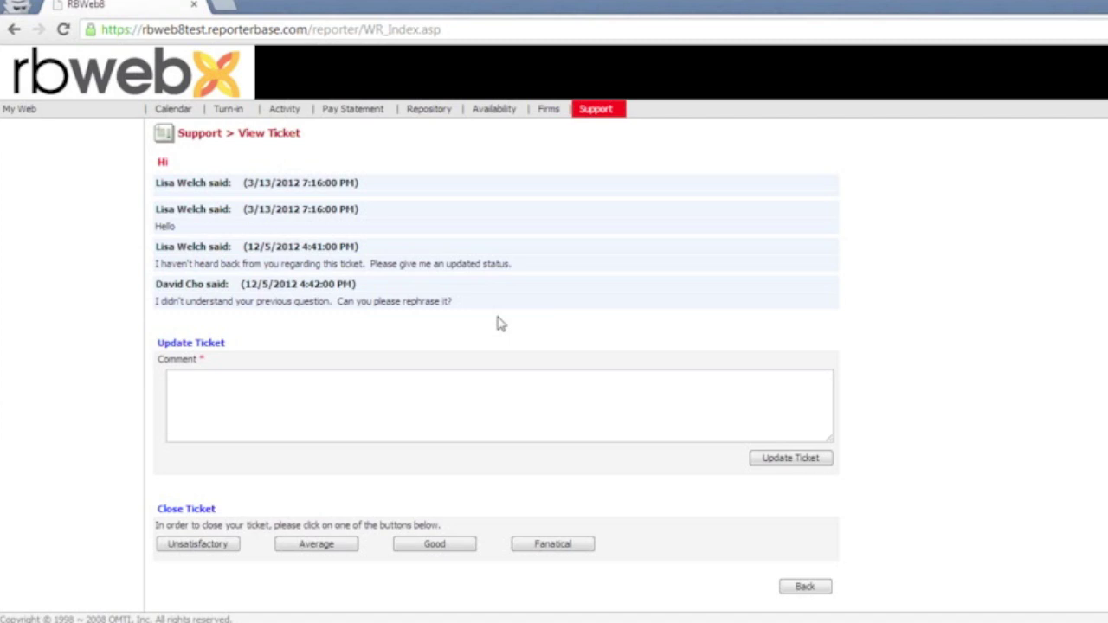
click(465, 397)
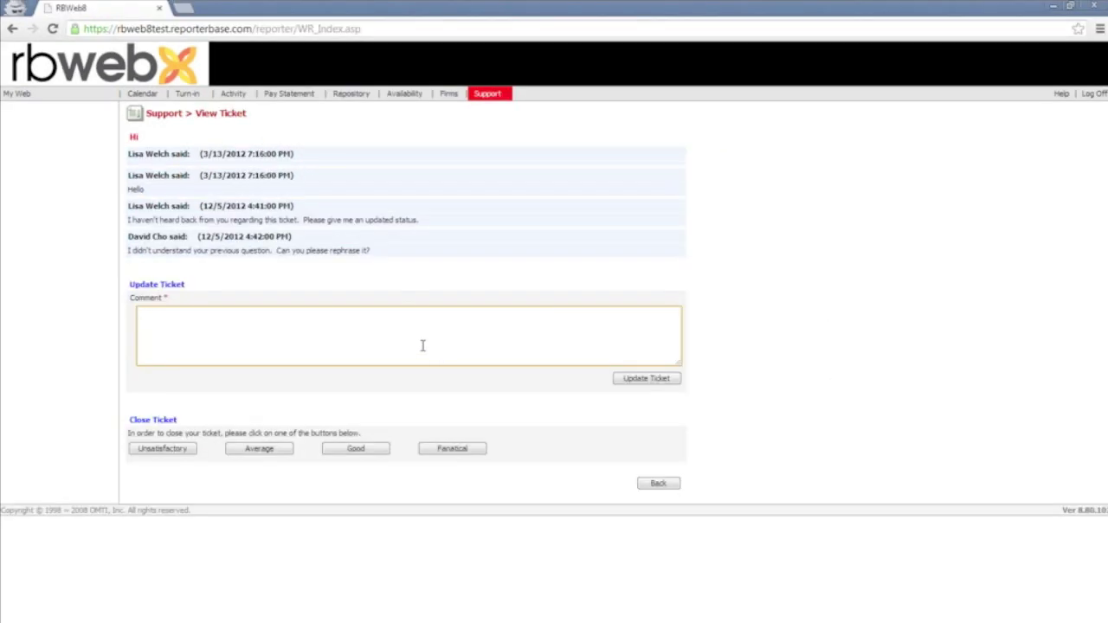
click(667, 484)
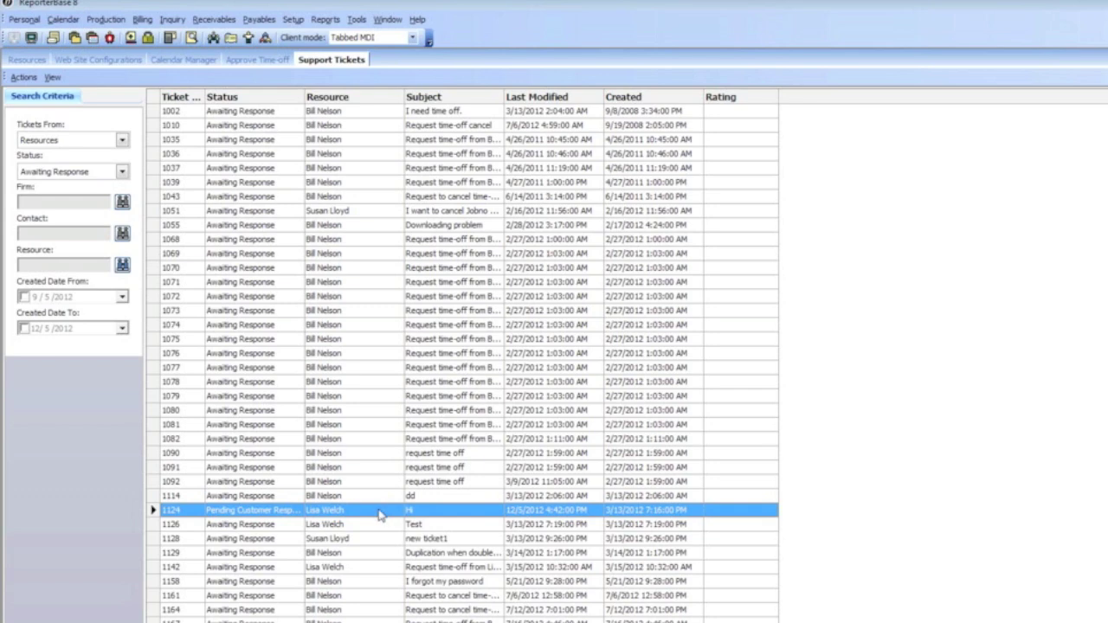
In ReporterBase 8, change the "Hi" ticket's status to Solved with the comment "I gave her a call and we solved the question over the phone."
right_click(381, 512)
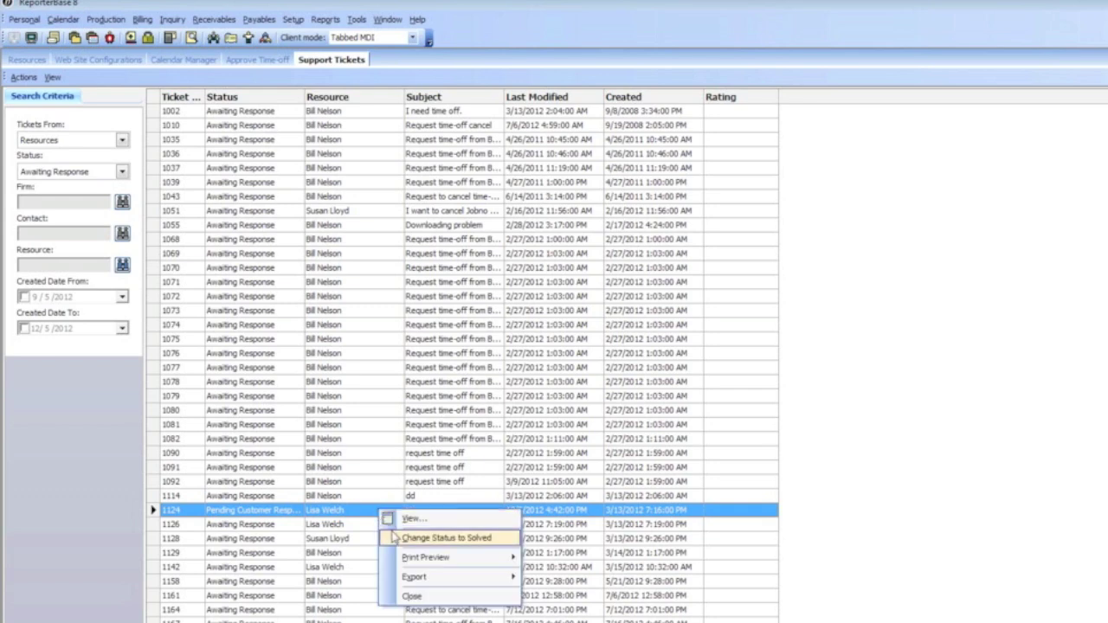
click(394, 537)
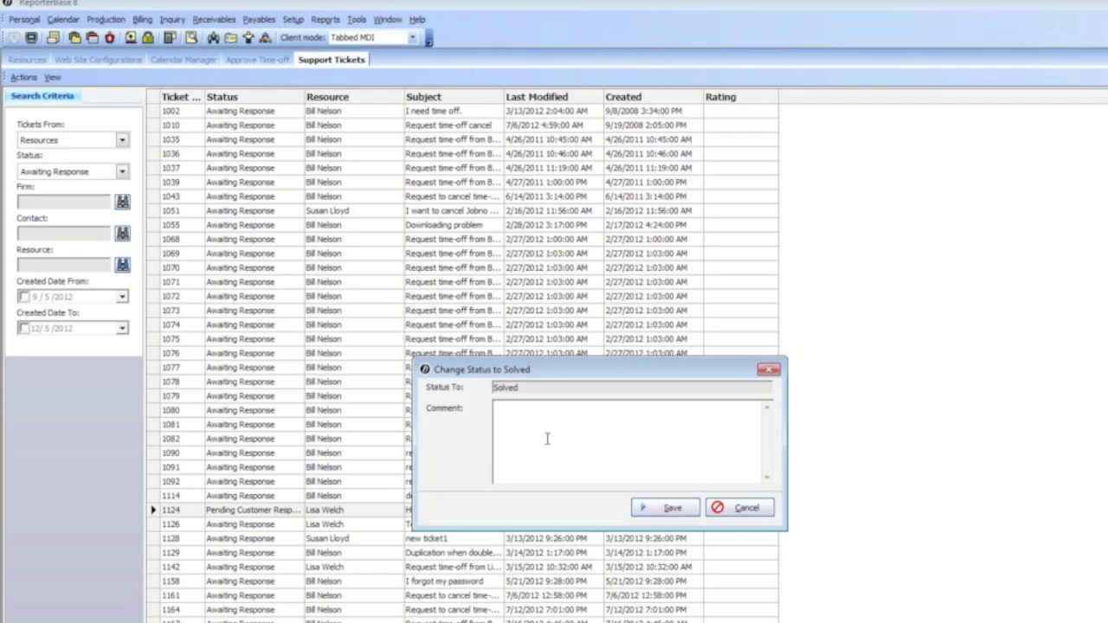
text(I c)
text(ave her a call and we)
text( solv)
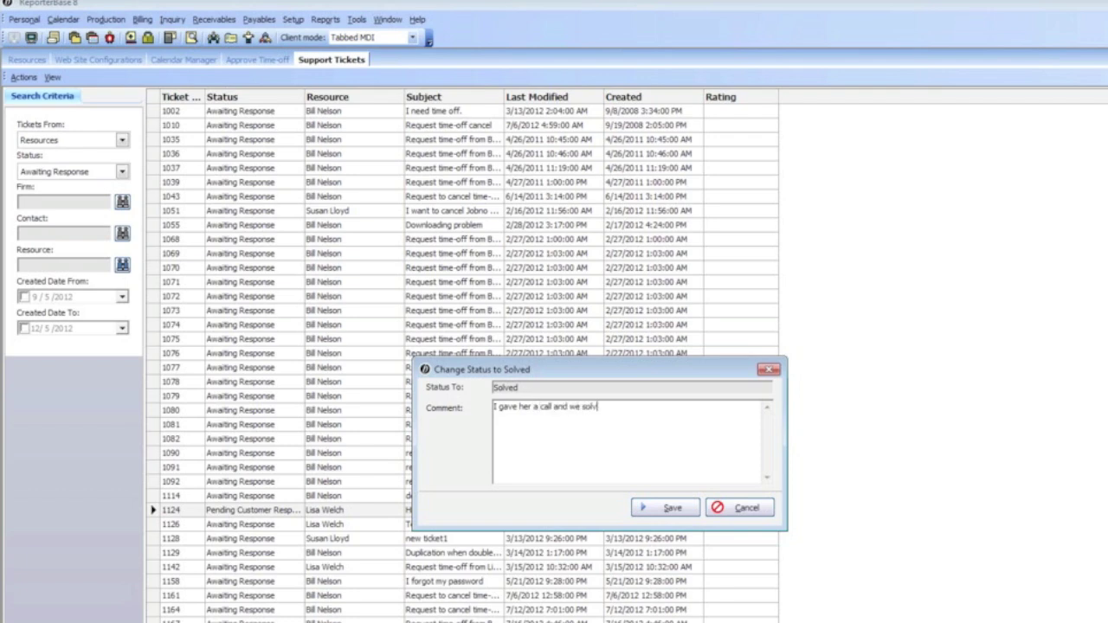
text(ed the question over the phone.)
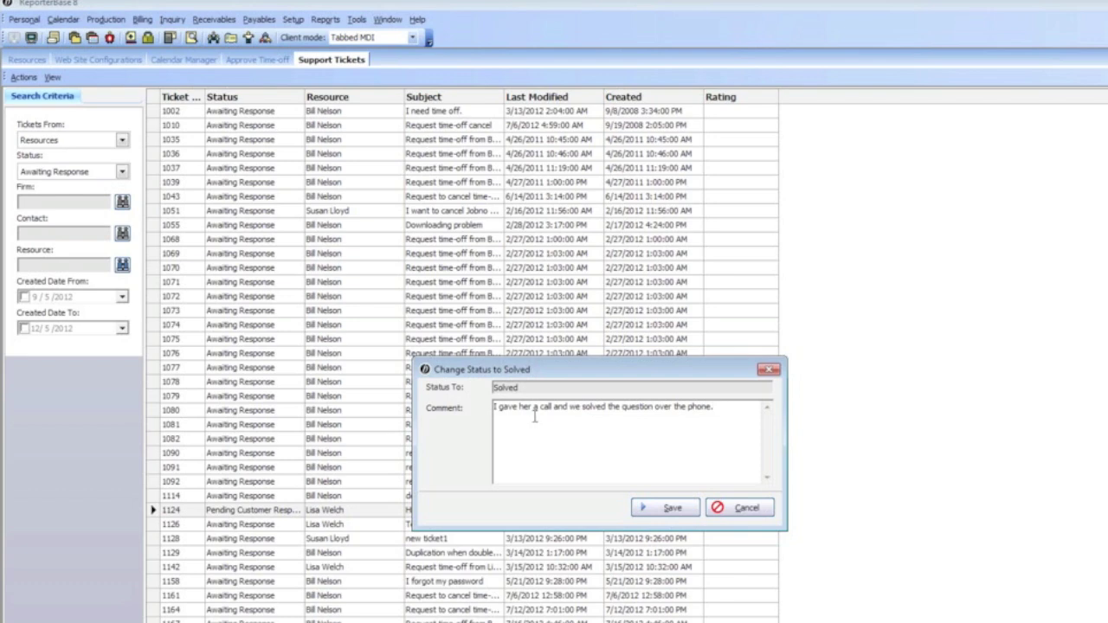
click(667, 509)
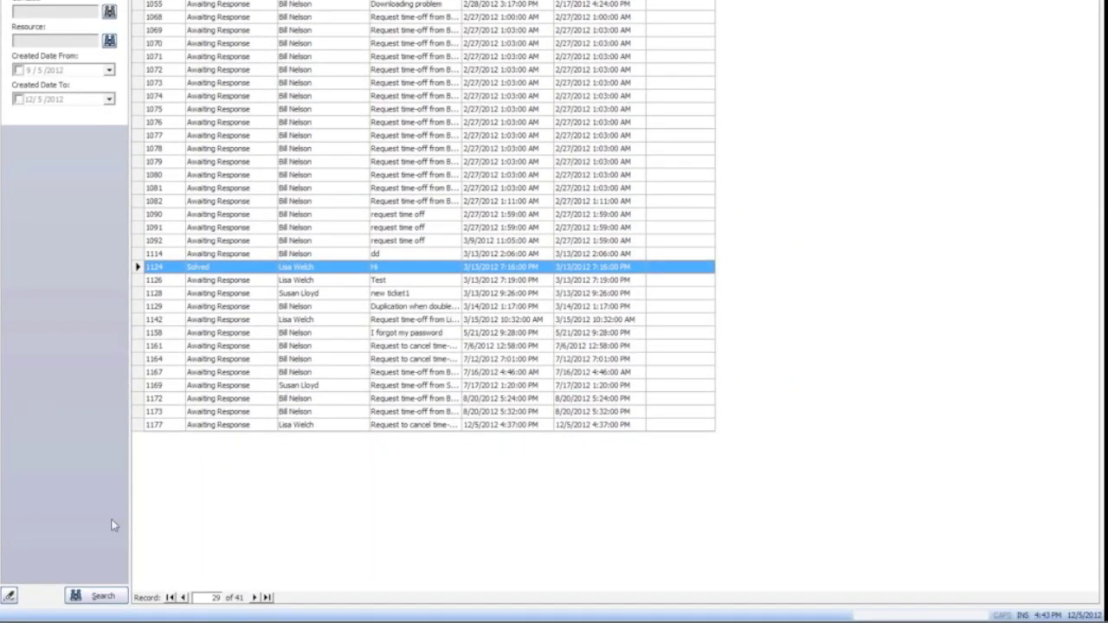
Rerun the Awaiting Response ticket search in ReporterBase 8 and the Opened ticket search in RBWeb
click(100, 596)
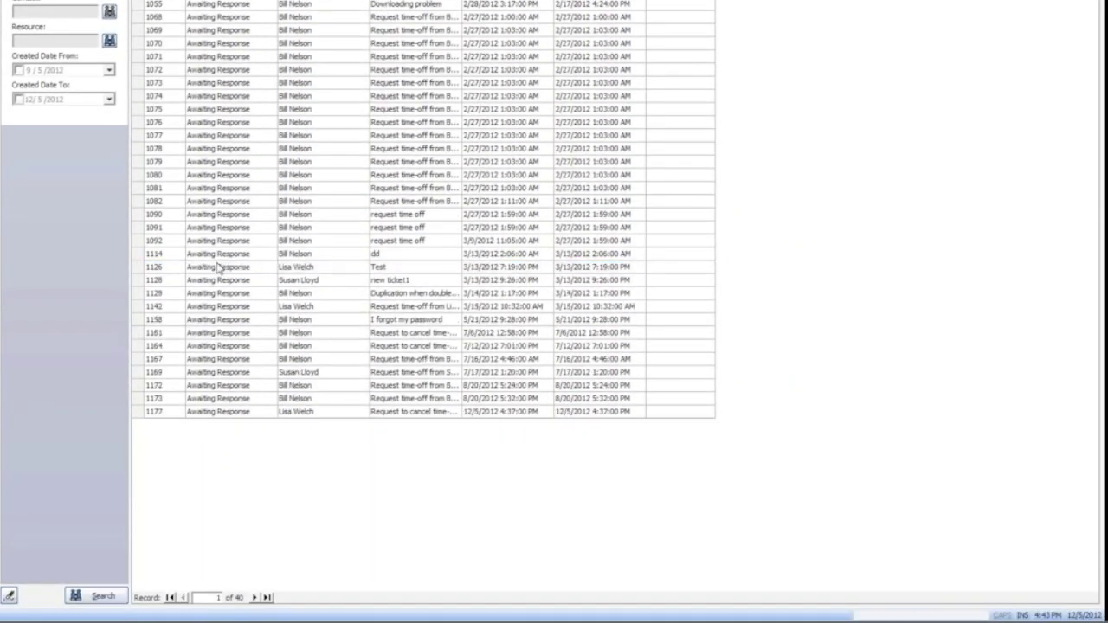
click(219, 270)
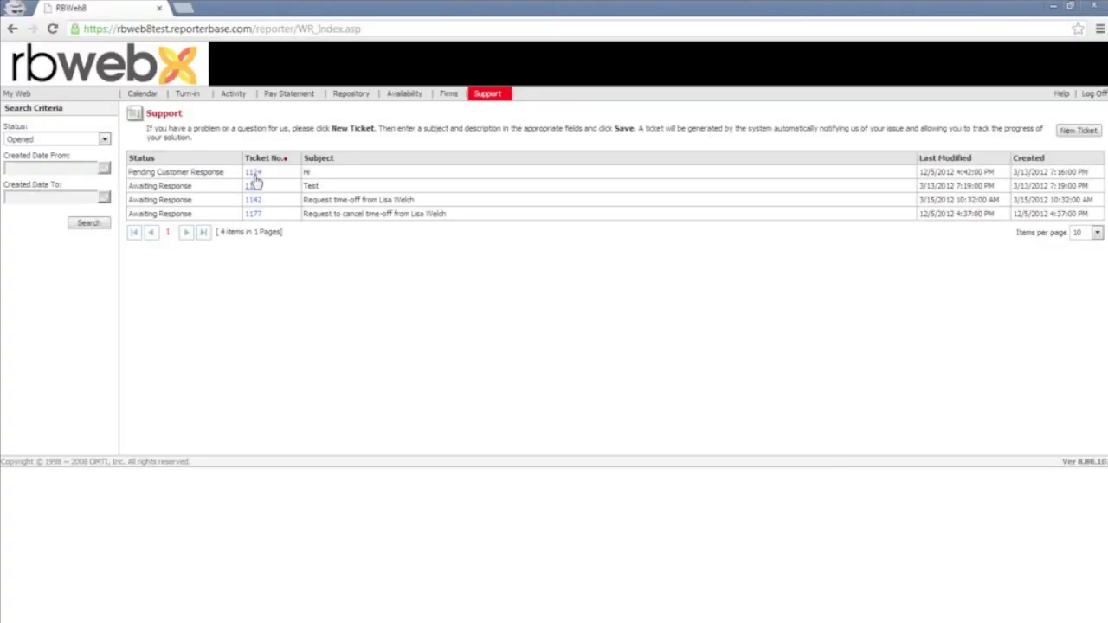
click(90, 223)
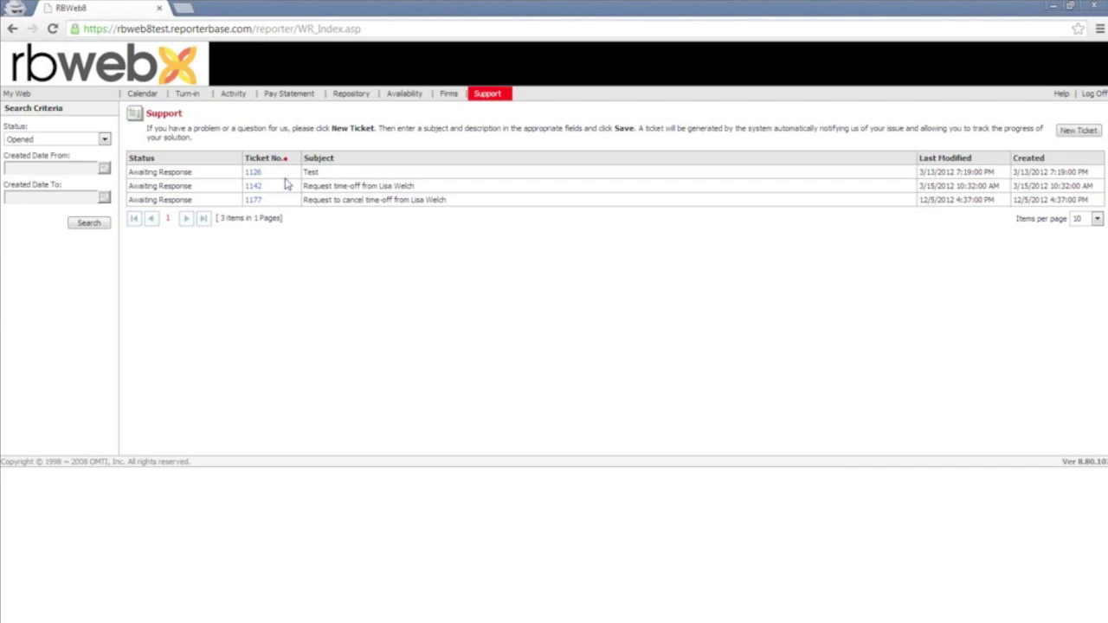
Open a new support ticket form, examine its Subject and Description fields, and cancel it without saving
click(1089, 133)
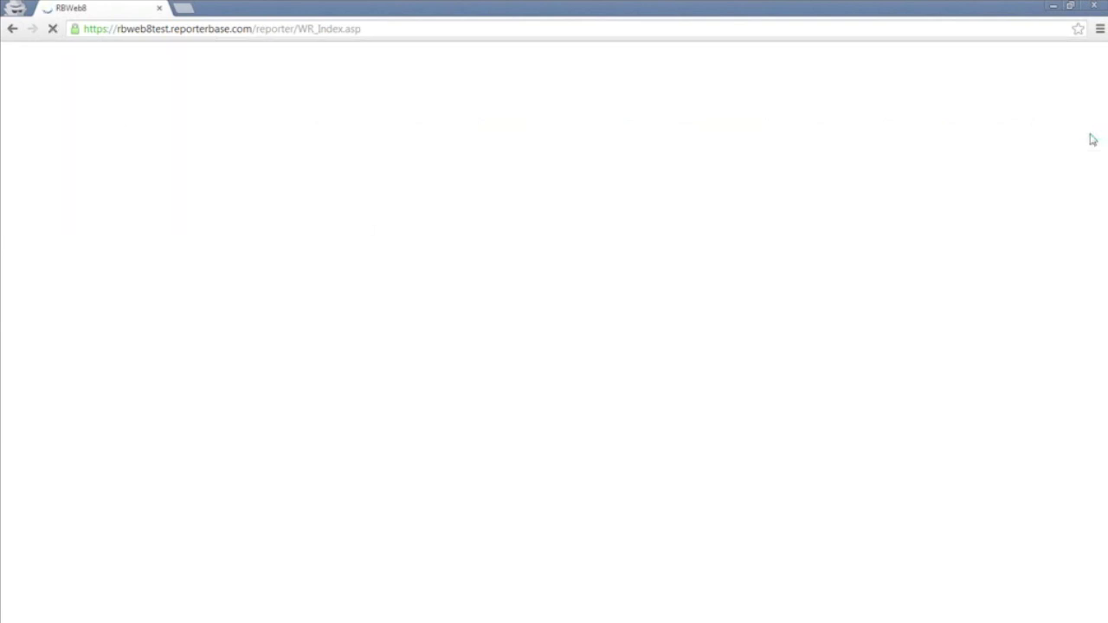
click(471, 169)
click(471, 233)
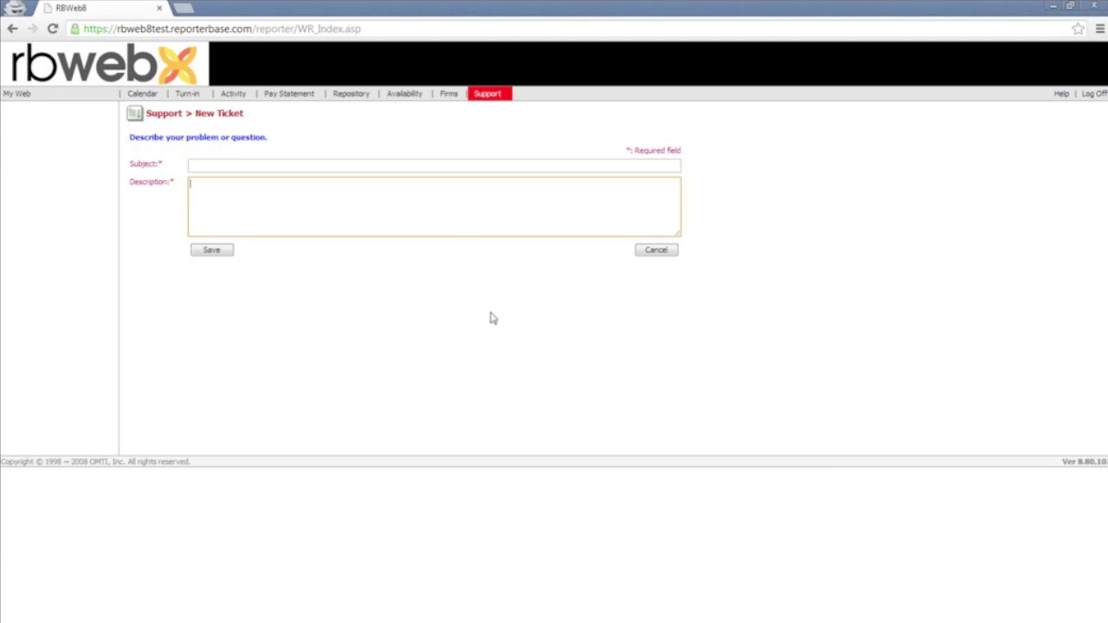
click(658, 253)
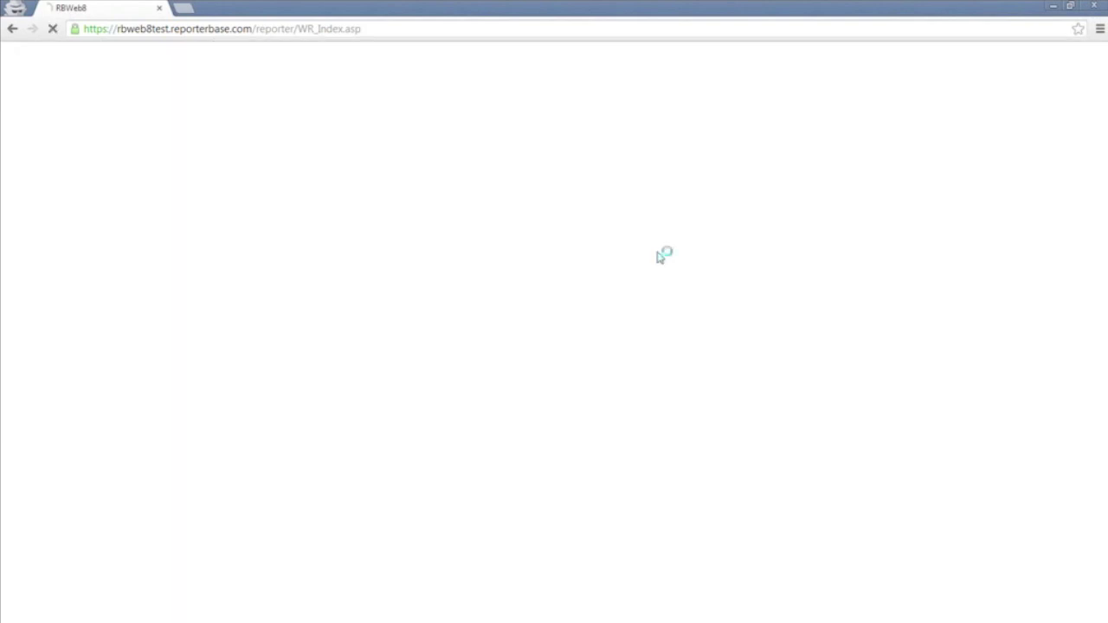